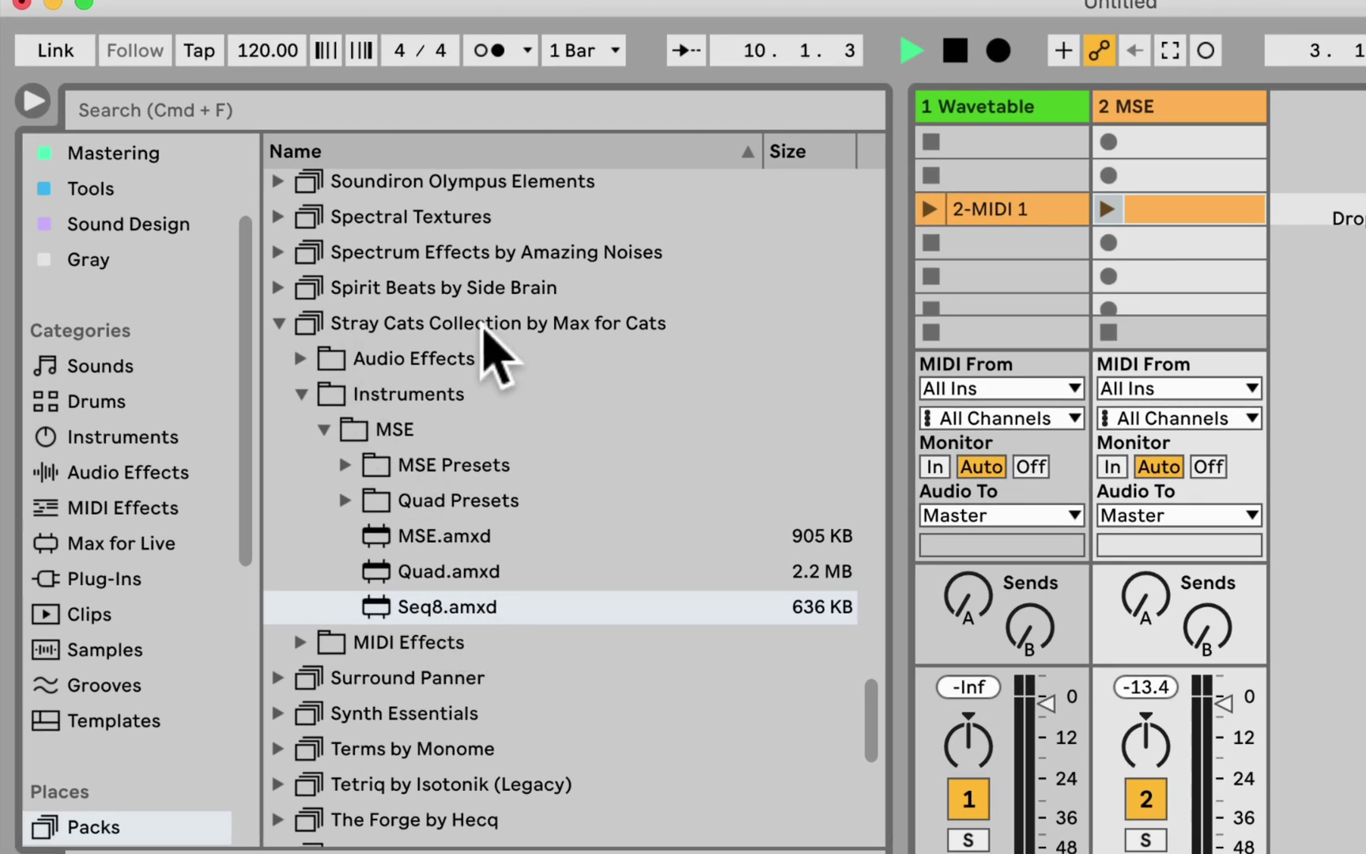
pyautogui.click(519, 328)
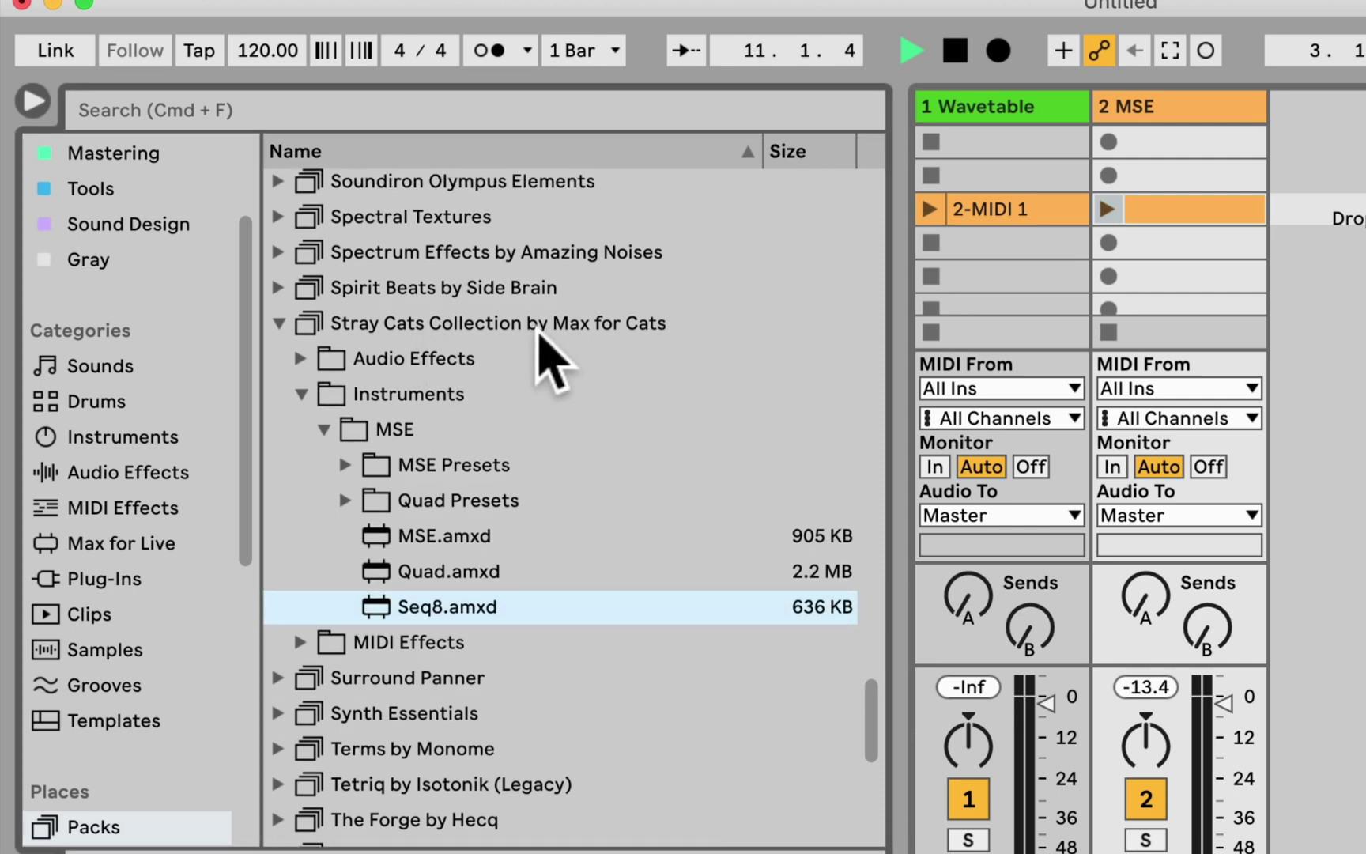
pyautogui.scroll(-10, 525, 375)
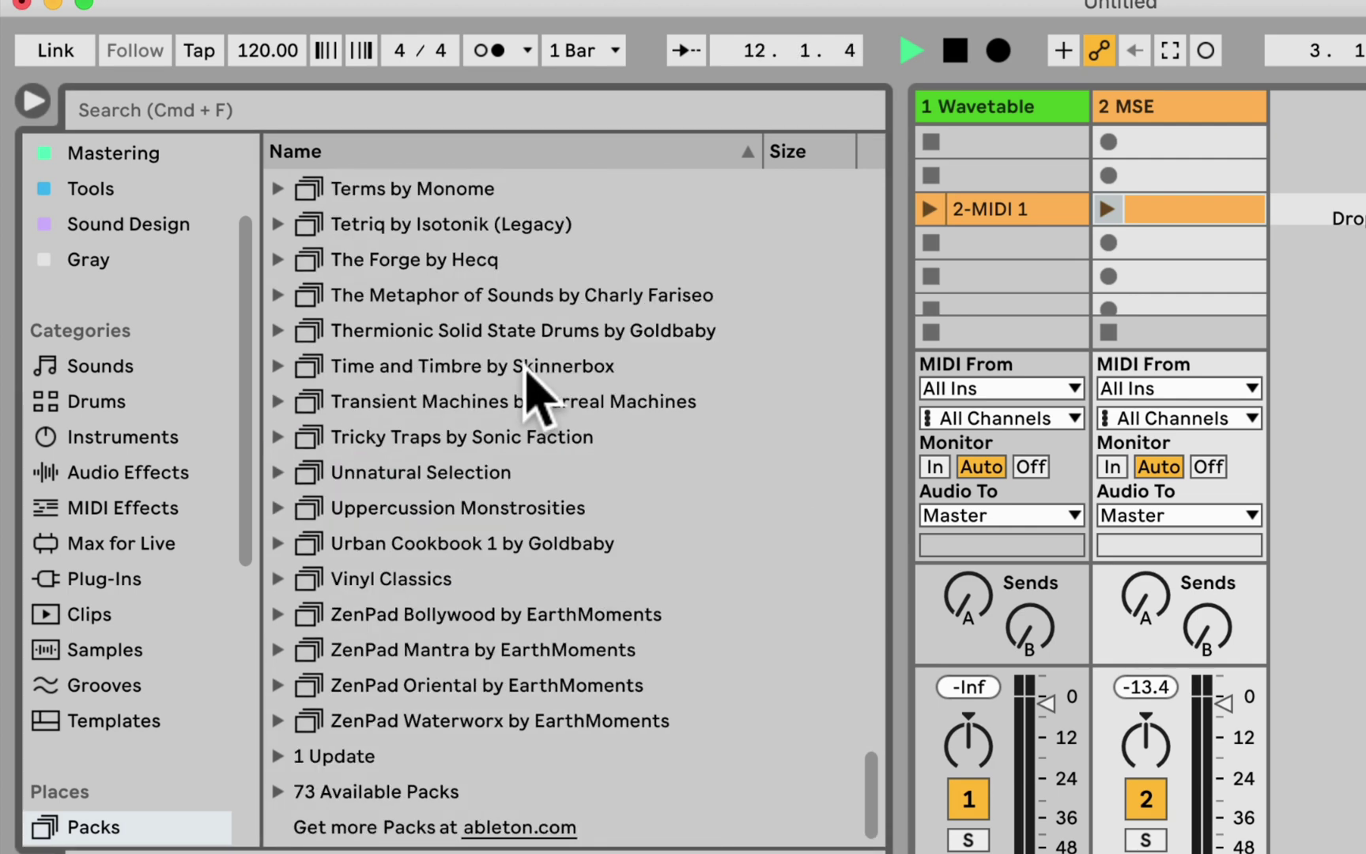
pyautogui.click(333, 798)
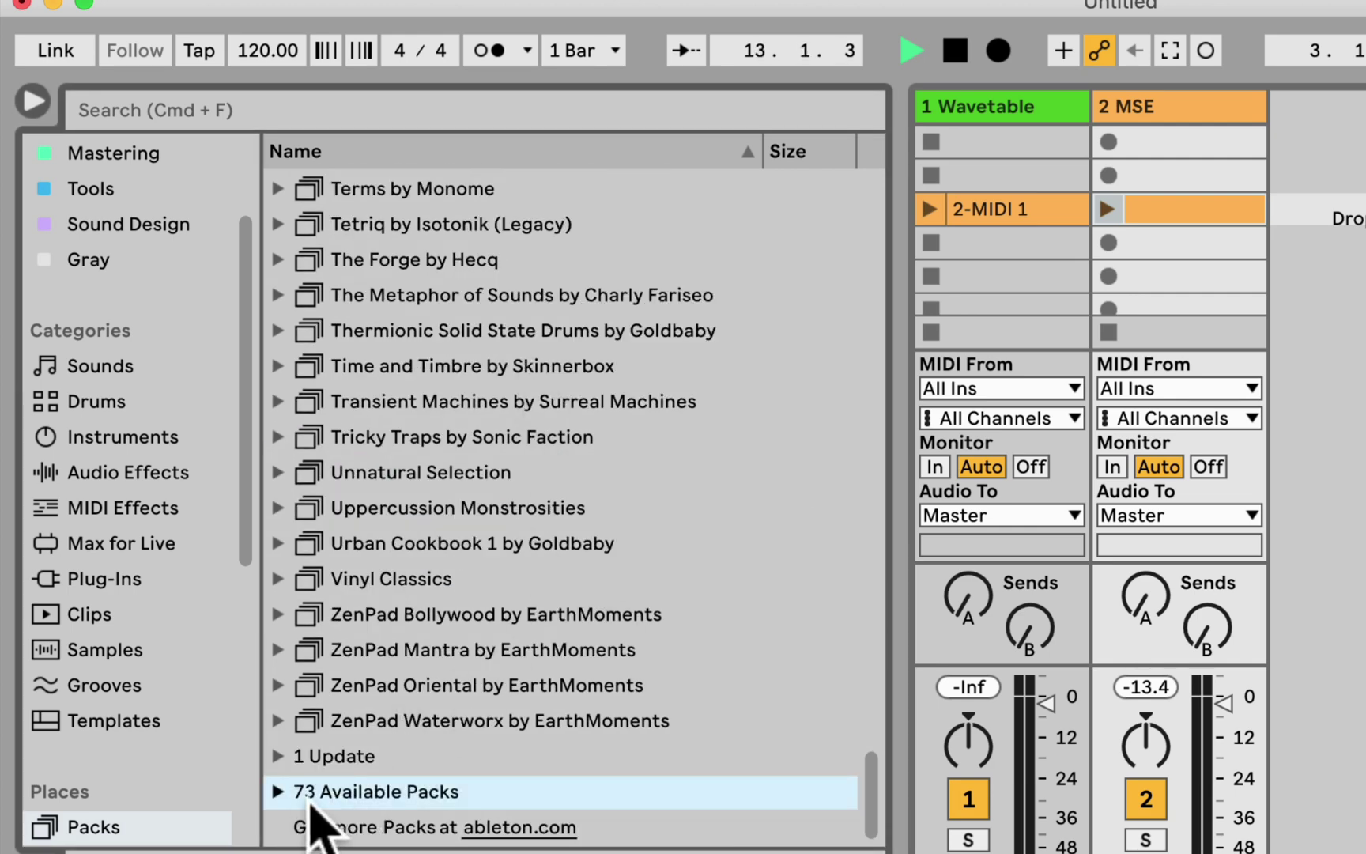
pyautogui.scroll(15, 451, 686)
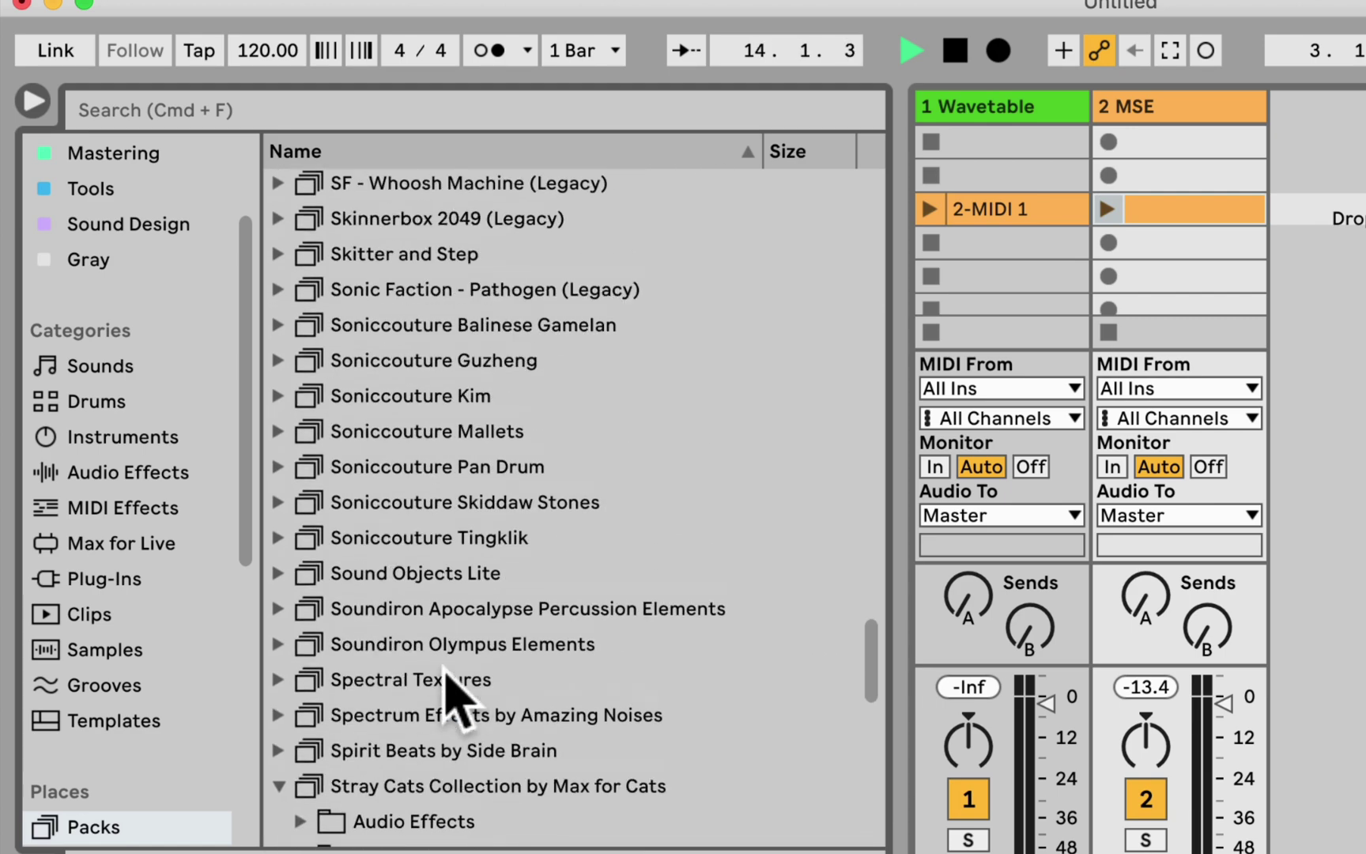
pyautogui.scroll(-6, 451, 686)
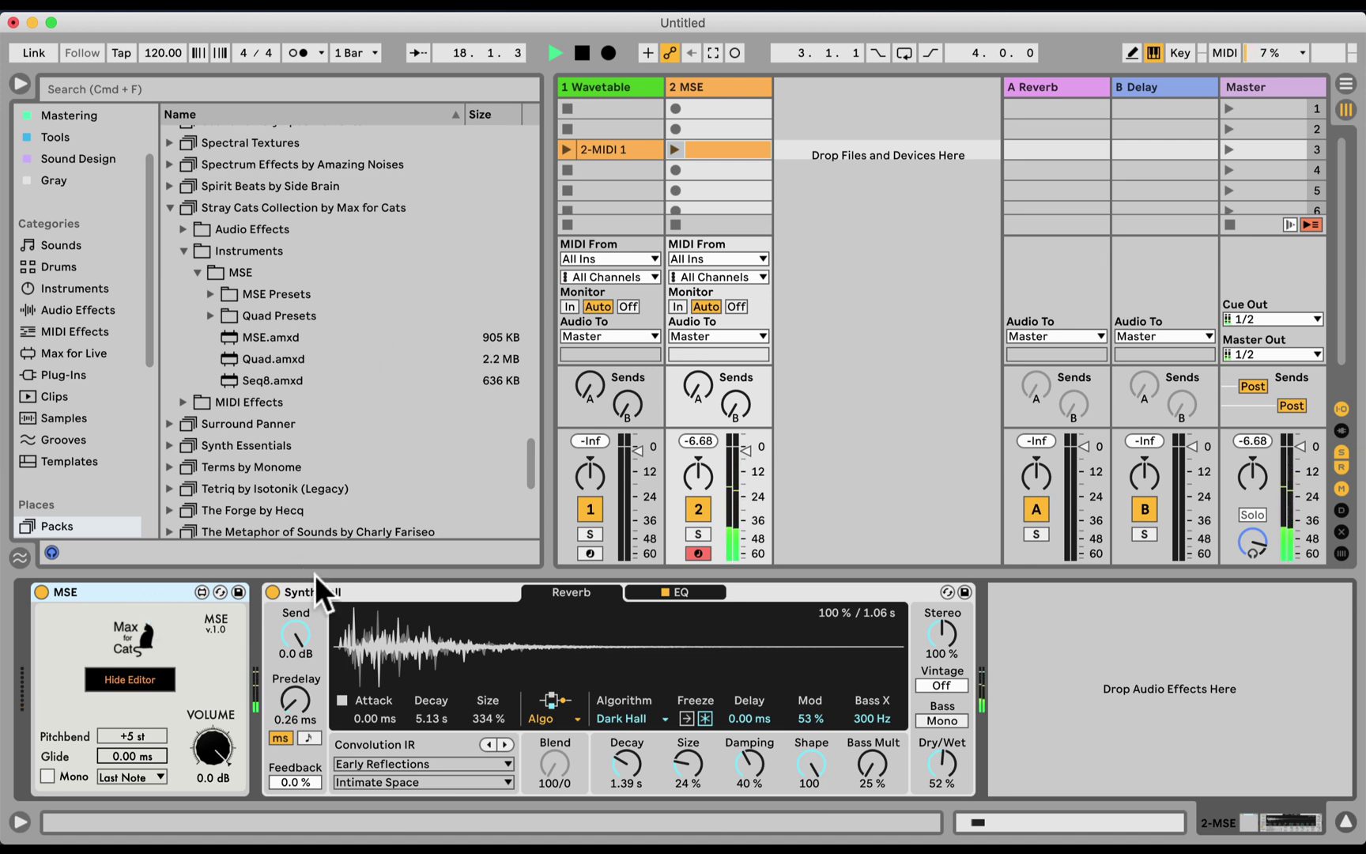
# - Bypass the Synth Hall reverb on track 2 and switch it back on
pyautogui.click(274, 591)
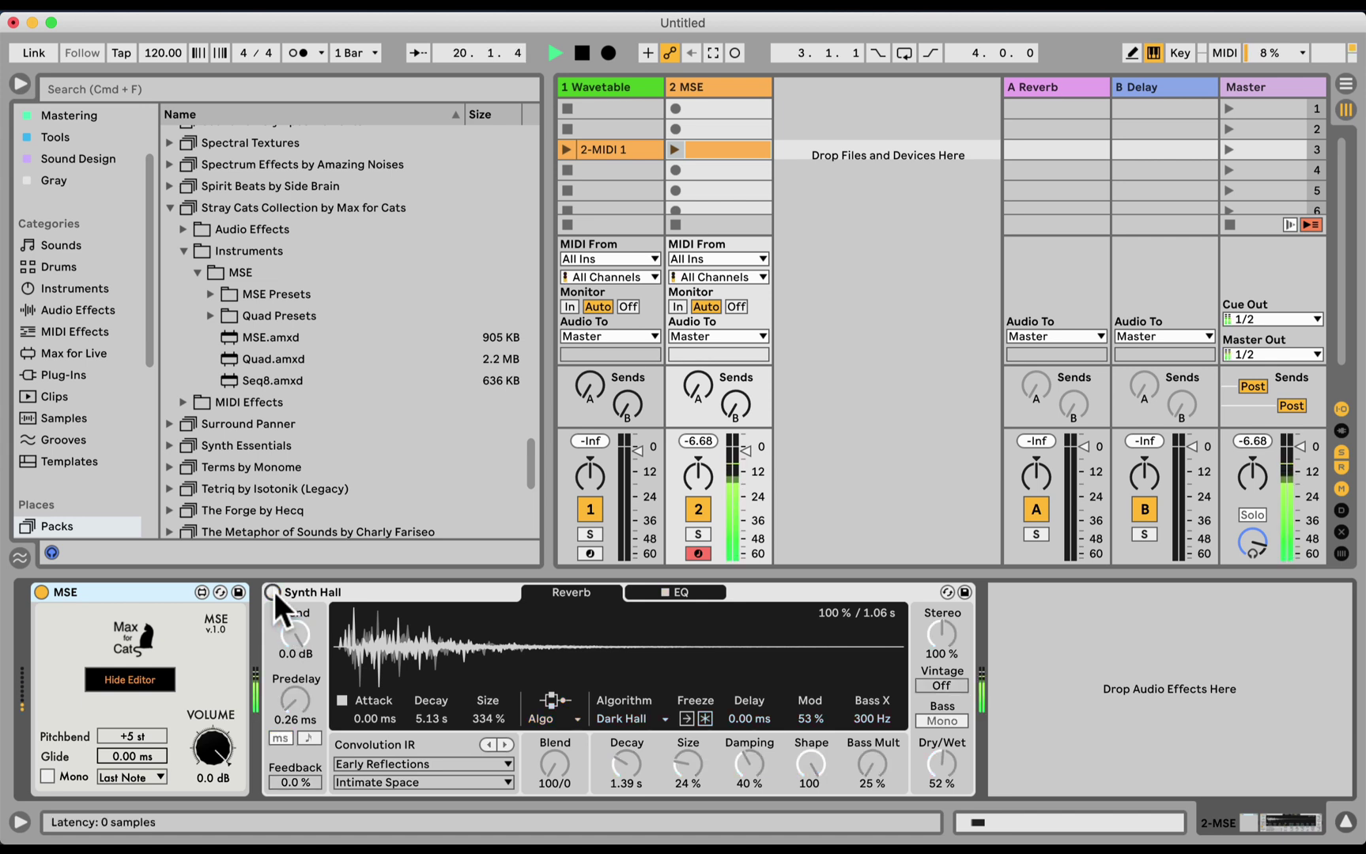
pyautogui.click(274, 591)
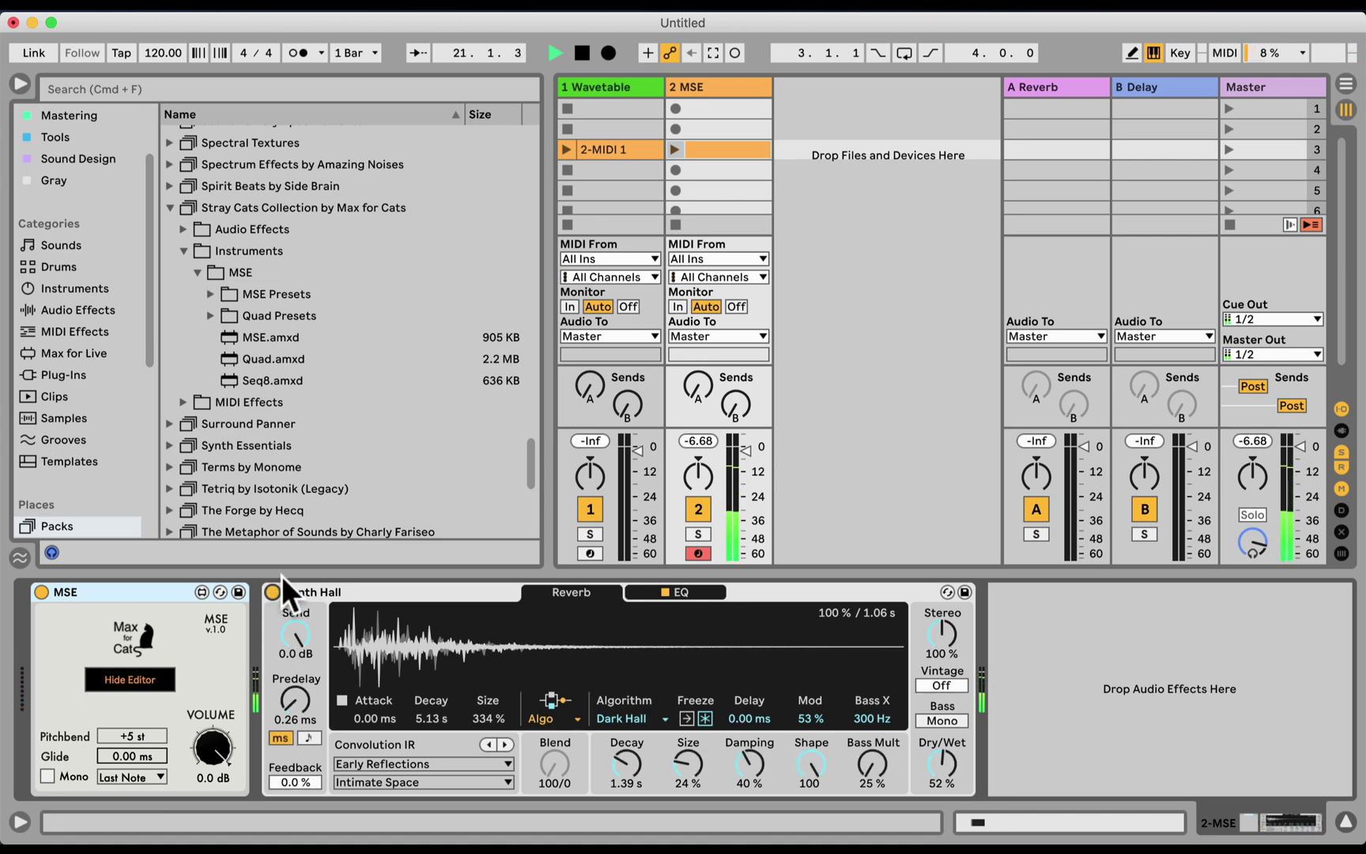
# - Add the Seq8 sequencer in front of the MSE instrument on track 2 and run it in the Dorian scale
pyautogui.moveTo(262, 381); pyautogui.dragTo(121, 580)
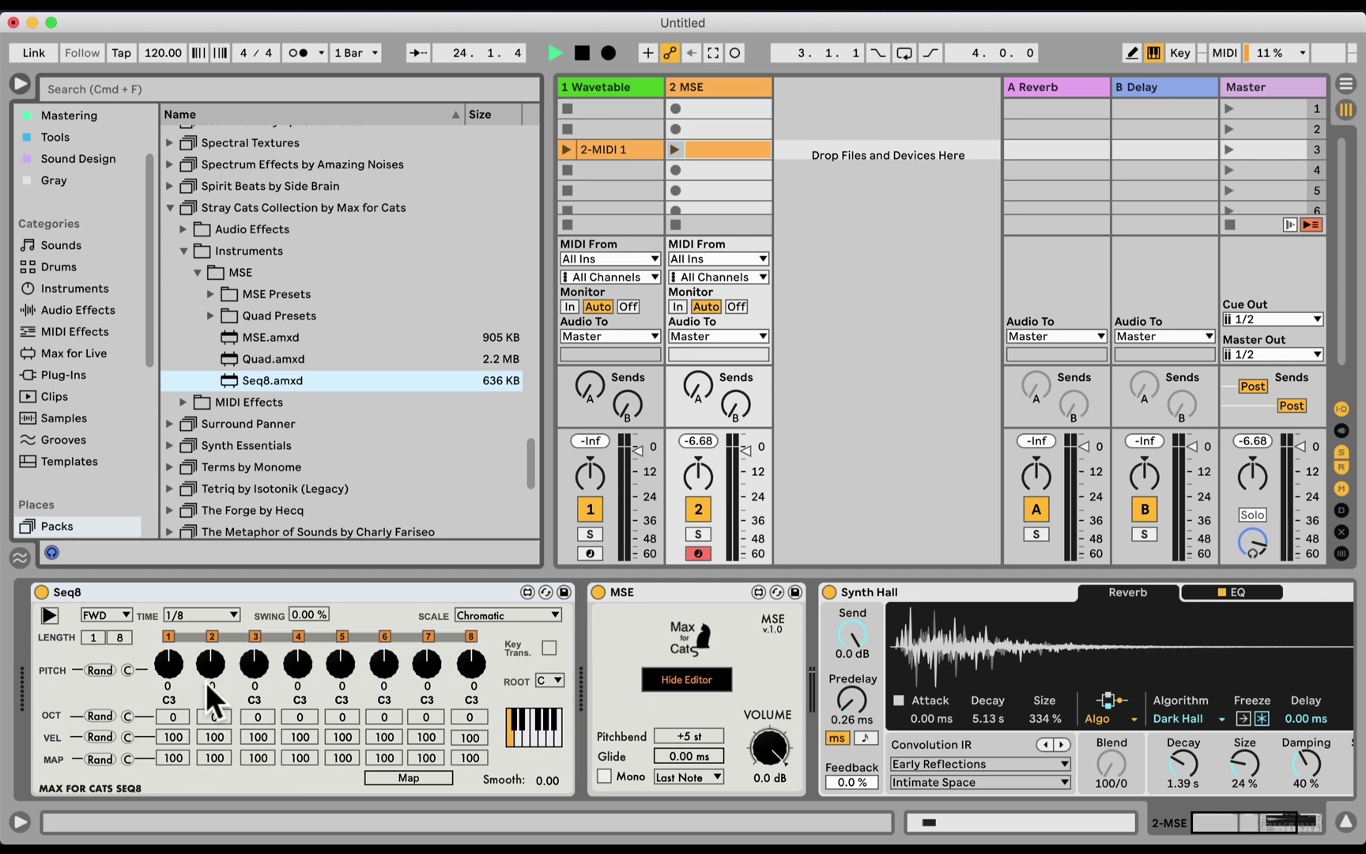
pyautogui.click(555, 57)
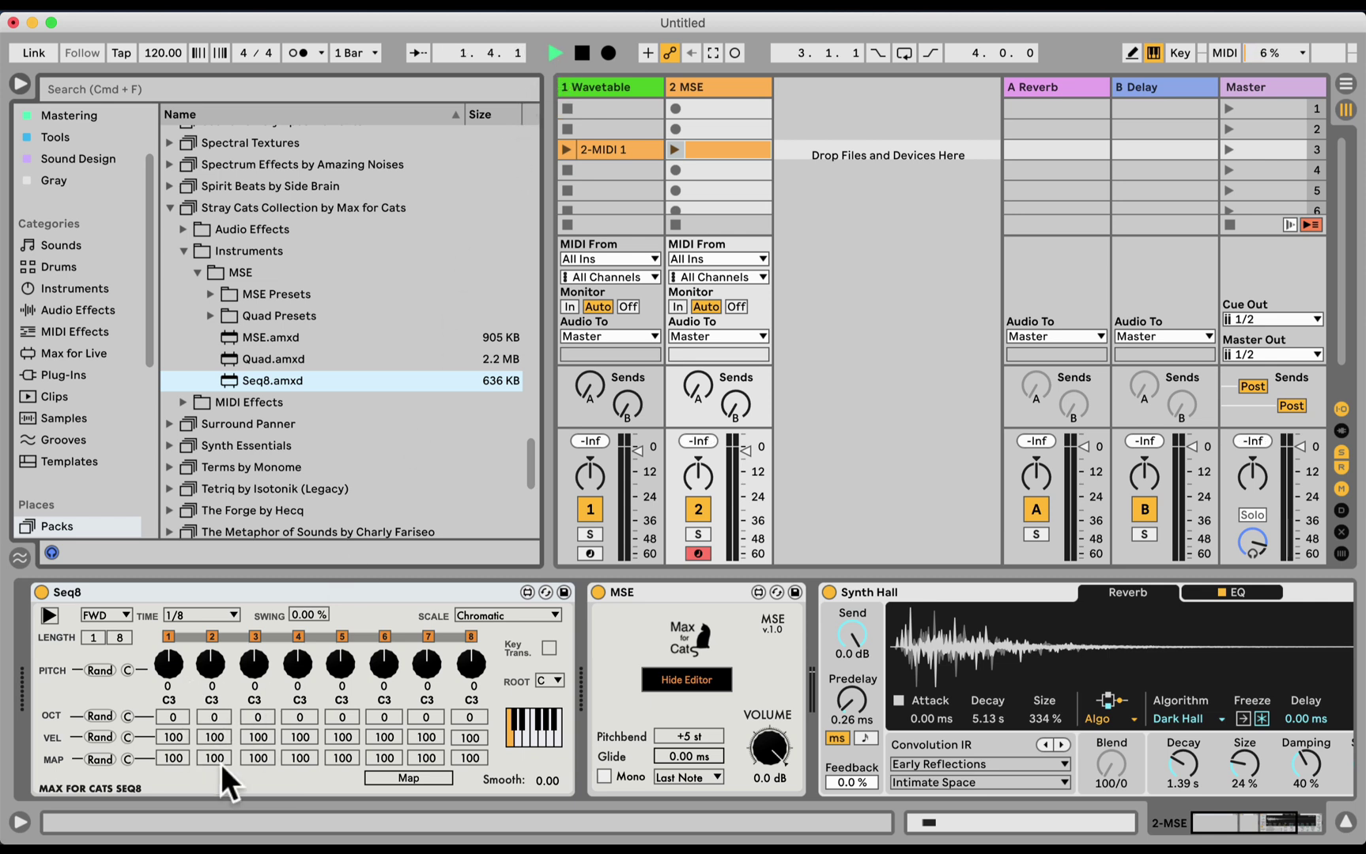
pyautogui.click(49, 613)
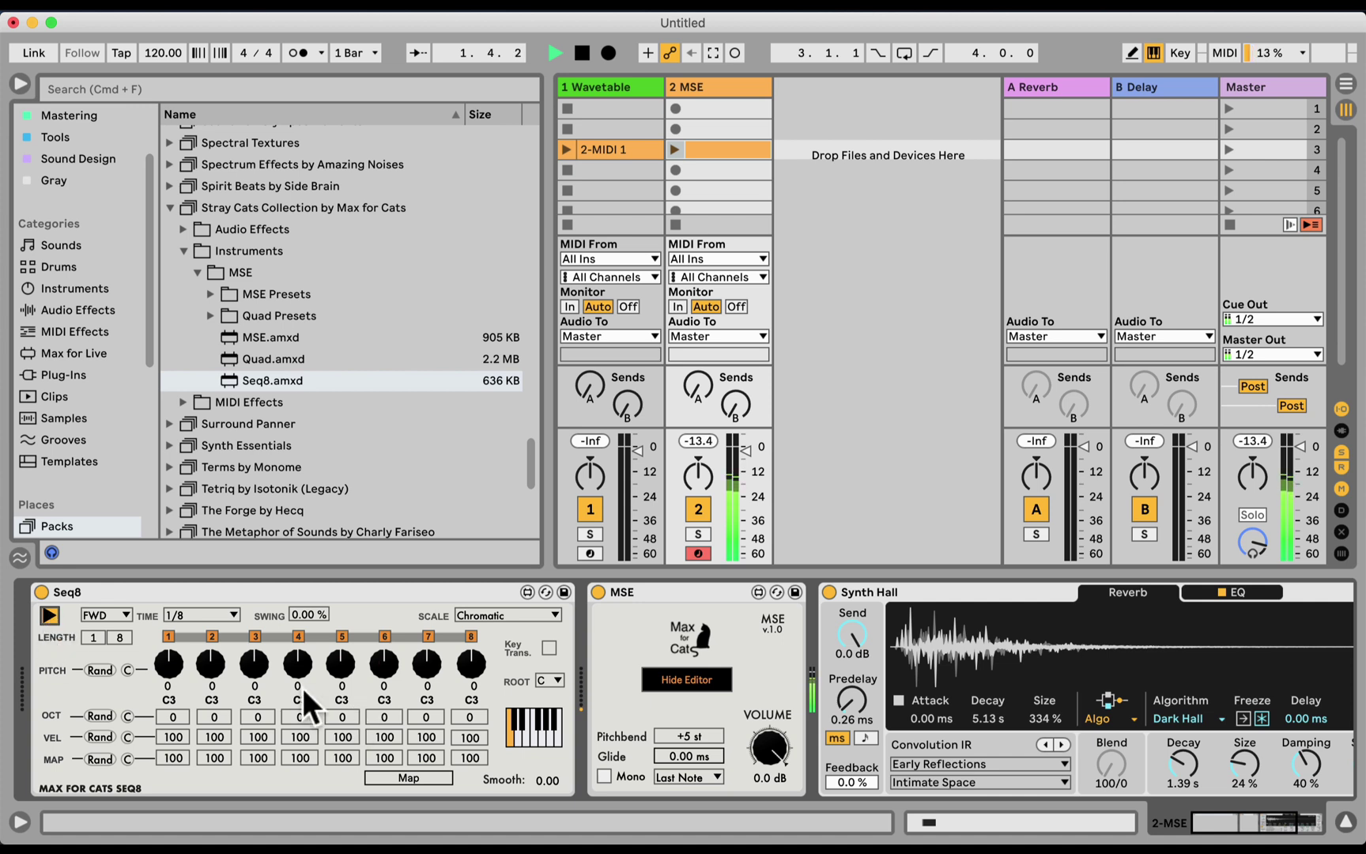
pyautogui.click(487, 618)
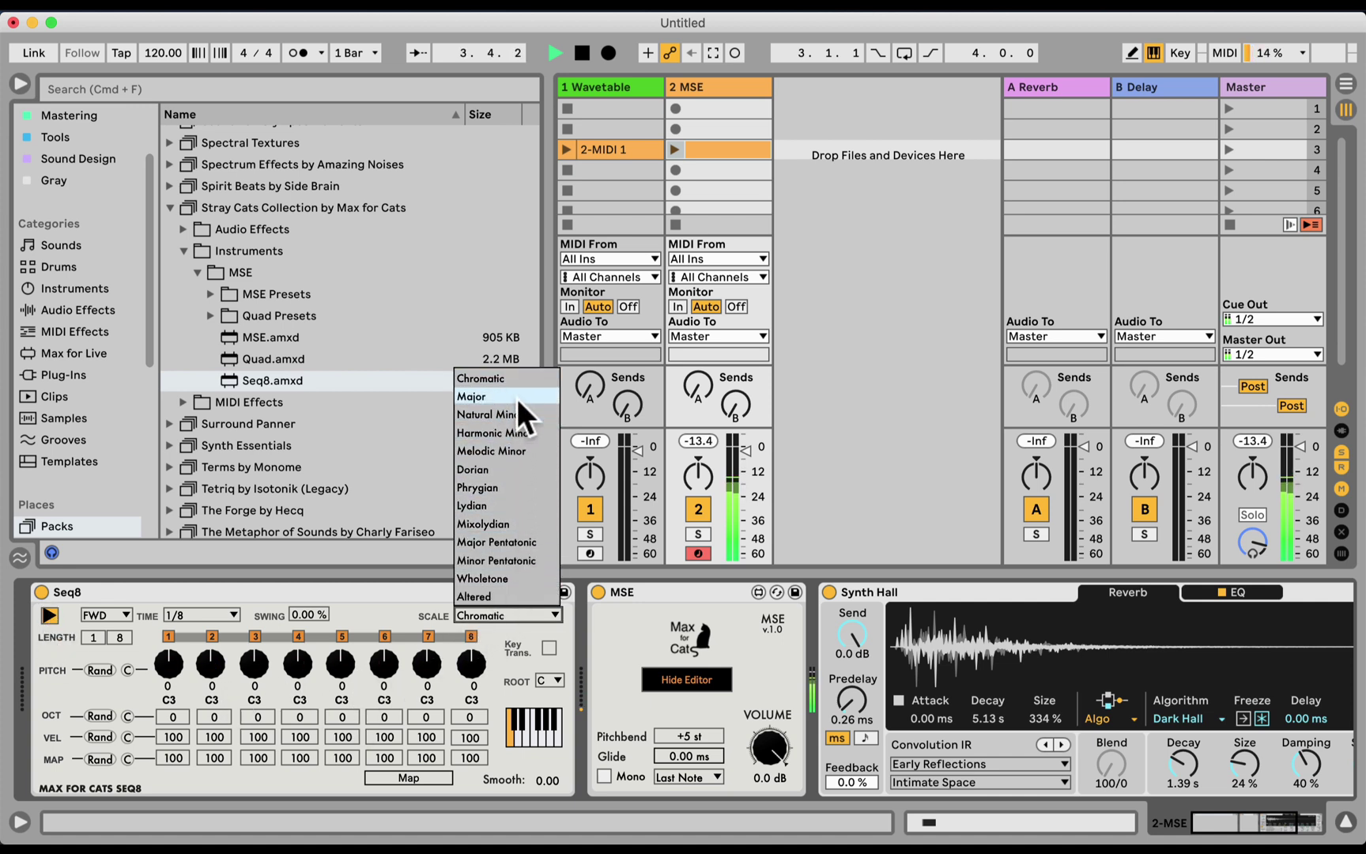
pyautogui.click(512, 470)
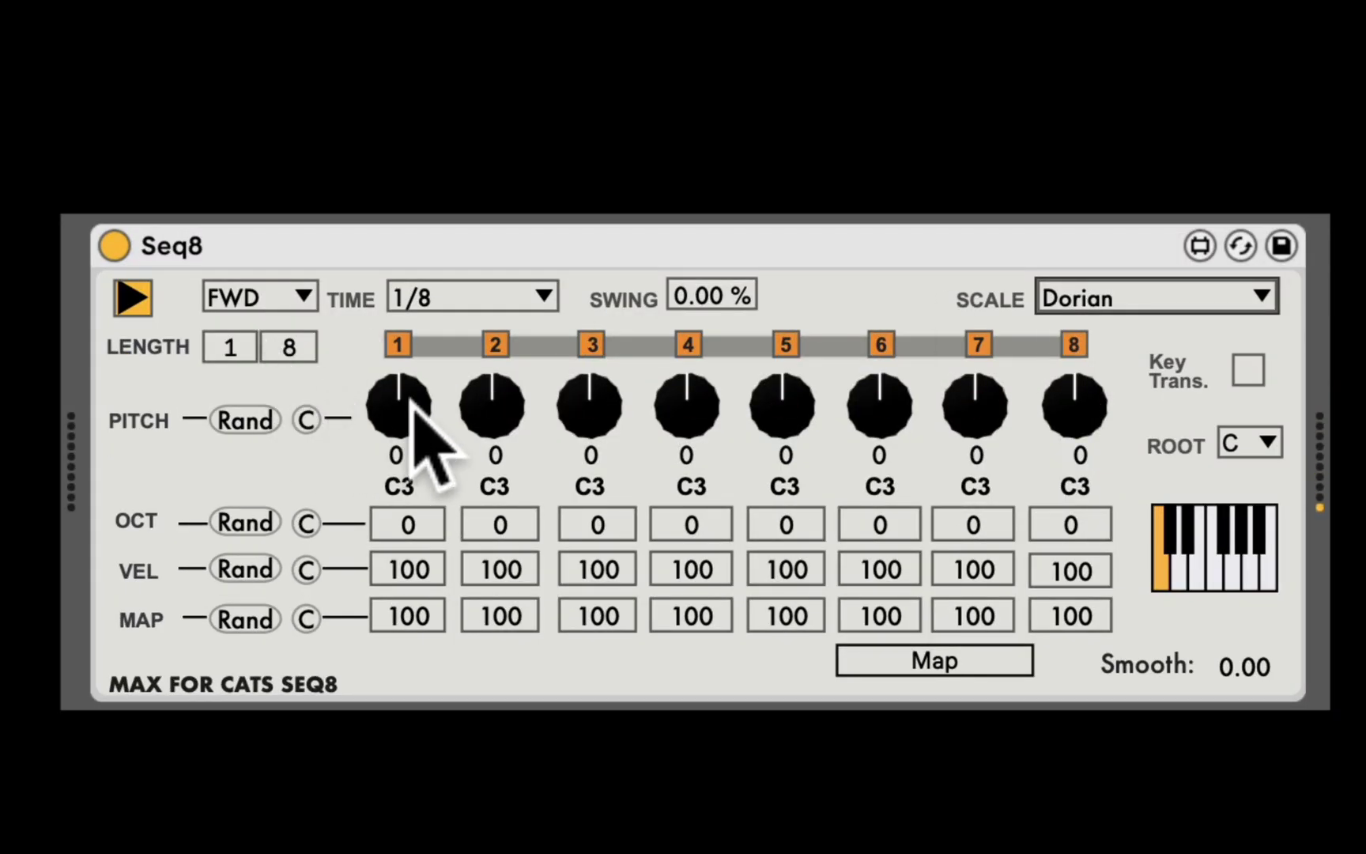
# - Try pitches of -8, 1, -2, 2, 1, -6, 5 and 5 on the eight sequencer steps, and clear the pitch row
pyautogui.moveTo(412, 399); pyautogui.dragTo(587, 419)
pyautogui.moveTo(668, 401); pyautogui.dragTo(668, 387)
pyautogui.moveTo(771, 406); pyautogui.dragTo(787, 409)
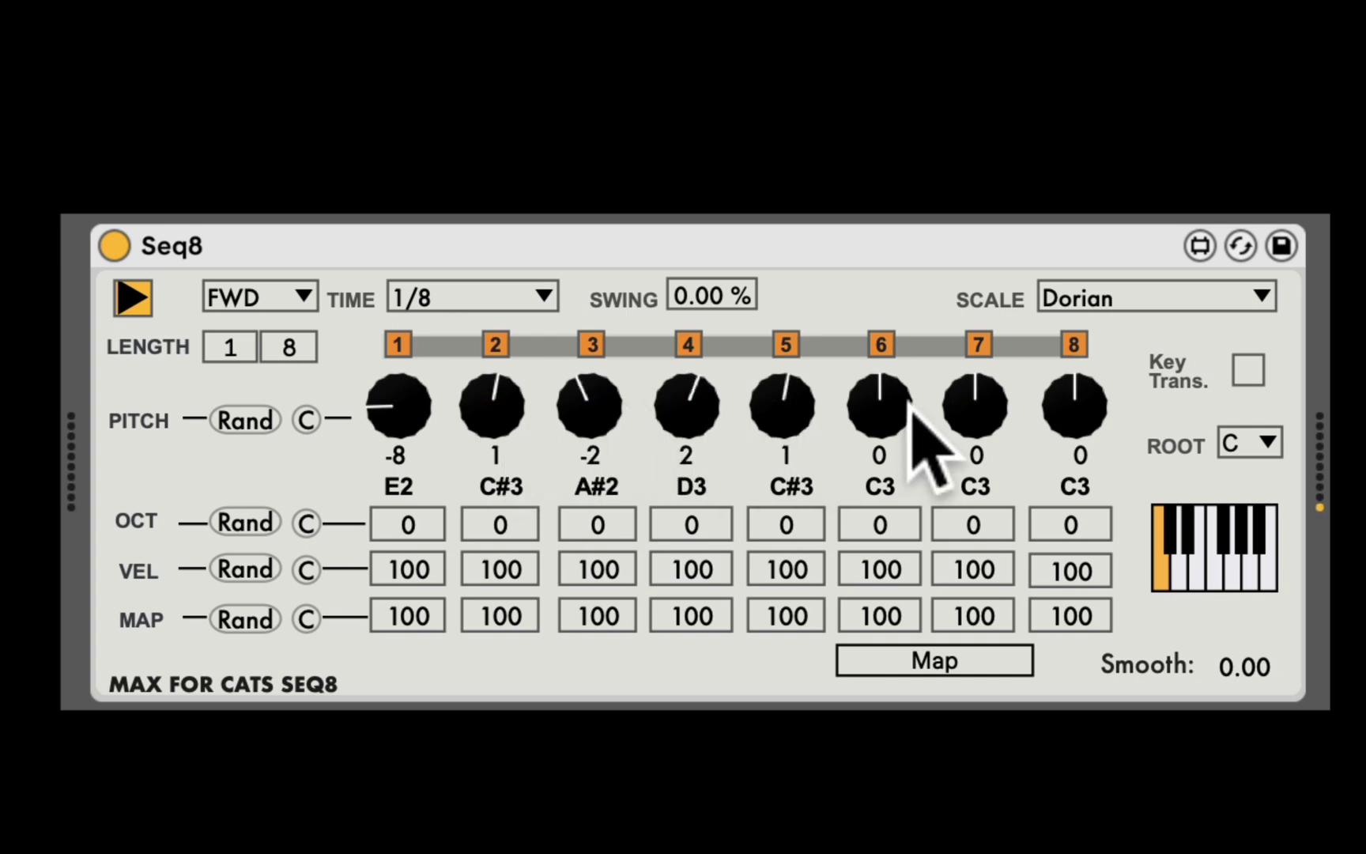
pyautogui.moveTo(914, 406); pyautogui.dragTo(981, 402)
pyautogui.moveTo(1074, 396); pyautogui.dragTo(1074, 407)
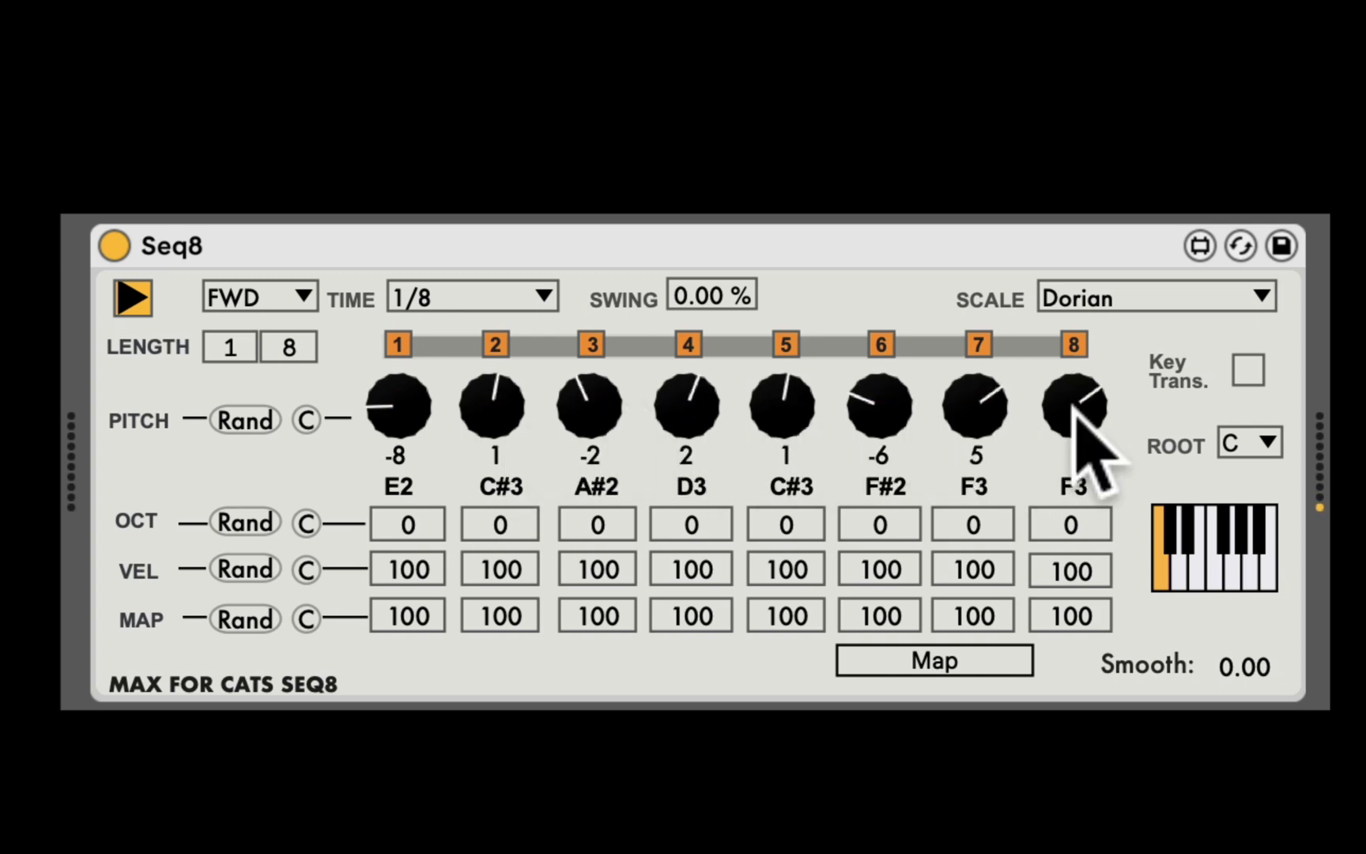
pyautogui.click(307, 419)
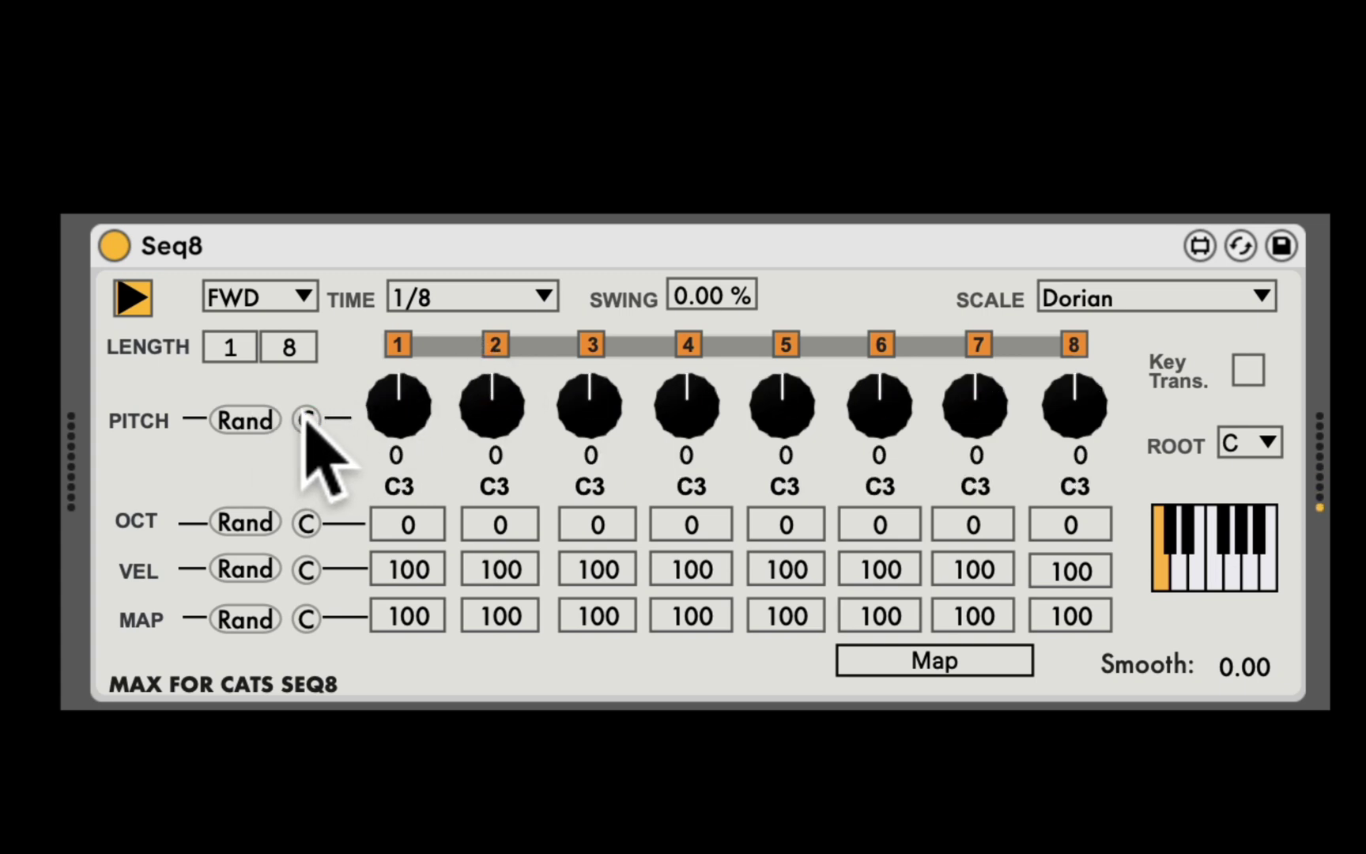
# - Randomize the eight step pitches, and set the octave of step 1 to 1 and step 3 to -1
pyautogui.click(245, 420)
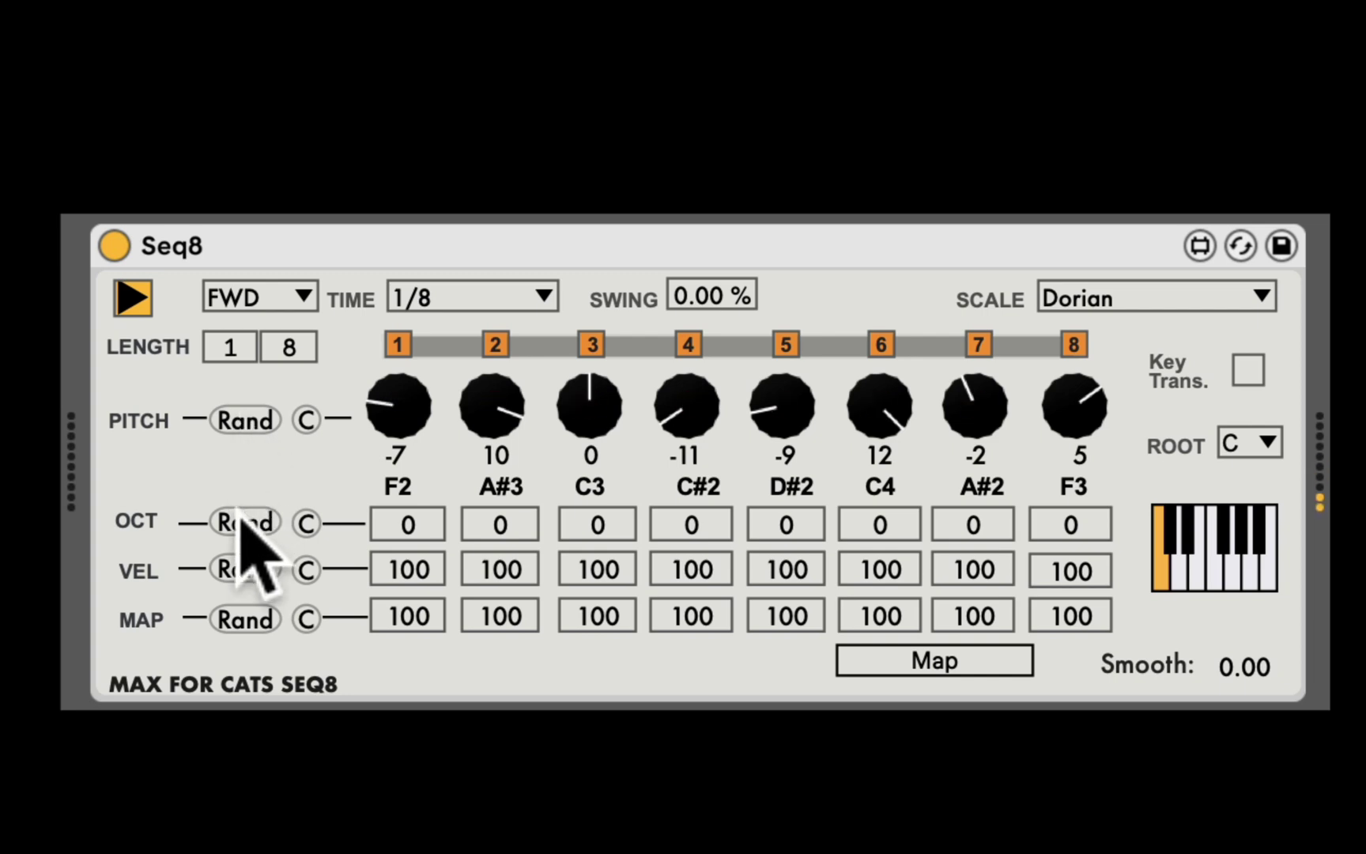
pyautogui.click(428, 524)
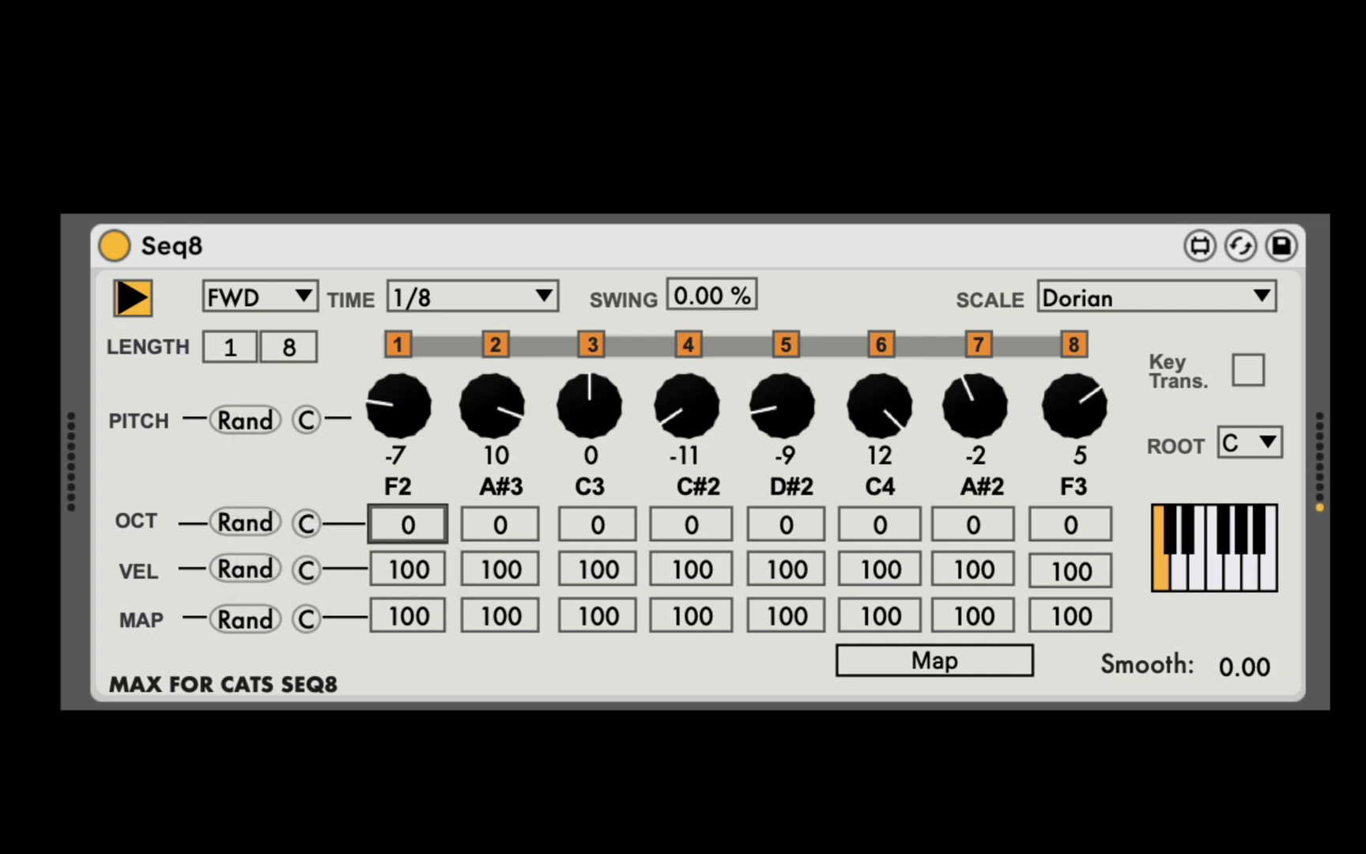
pyautogui.moveTo(605, 523); pyautogui.dragTo(605, 538)
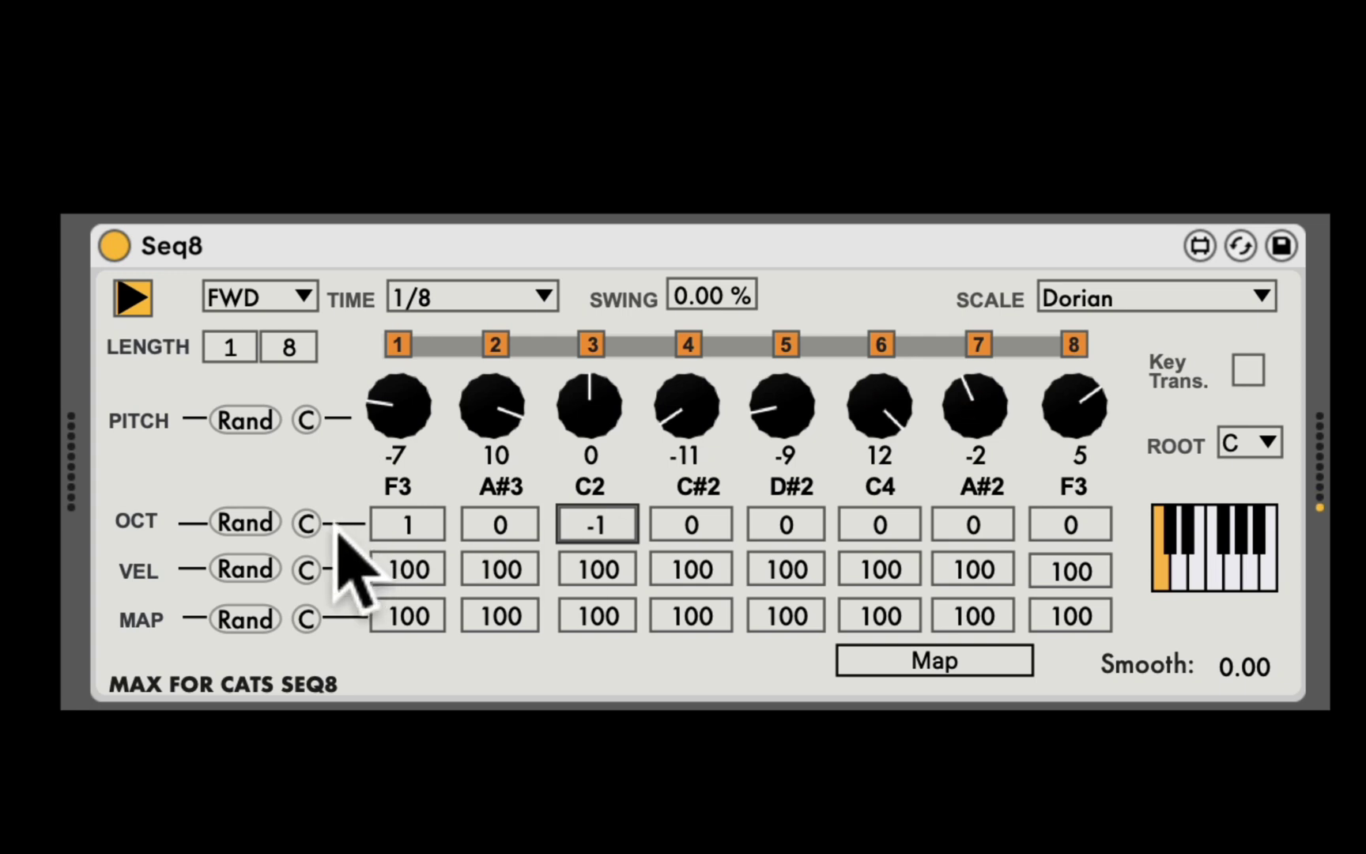
# - Randomize the octave and velocity rows for all eight Seq8 steps
pyautogui.click(245, 522)
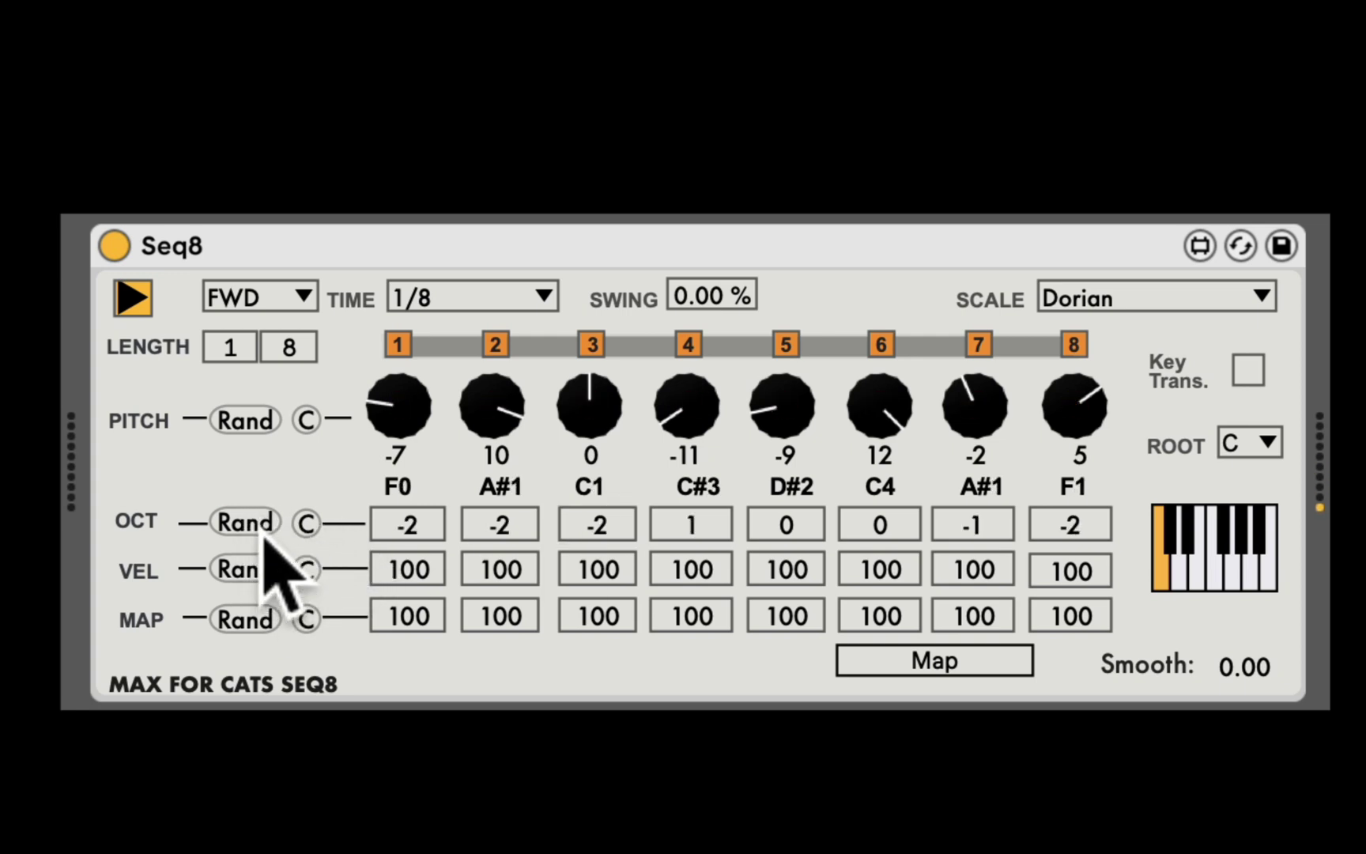
pyautogui.click(260, 523)
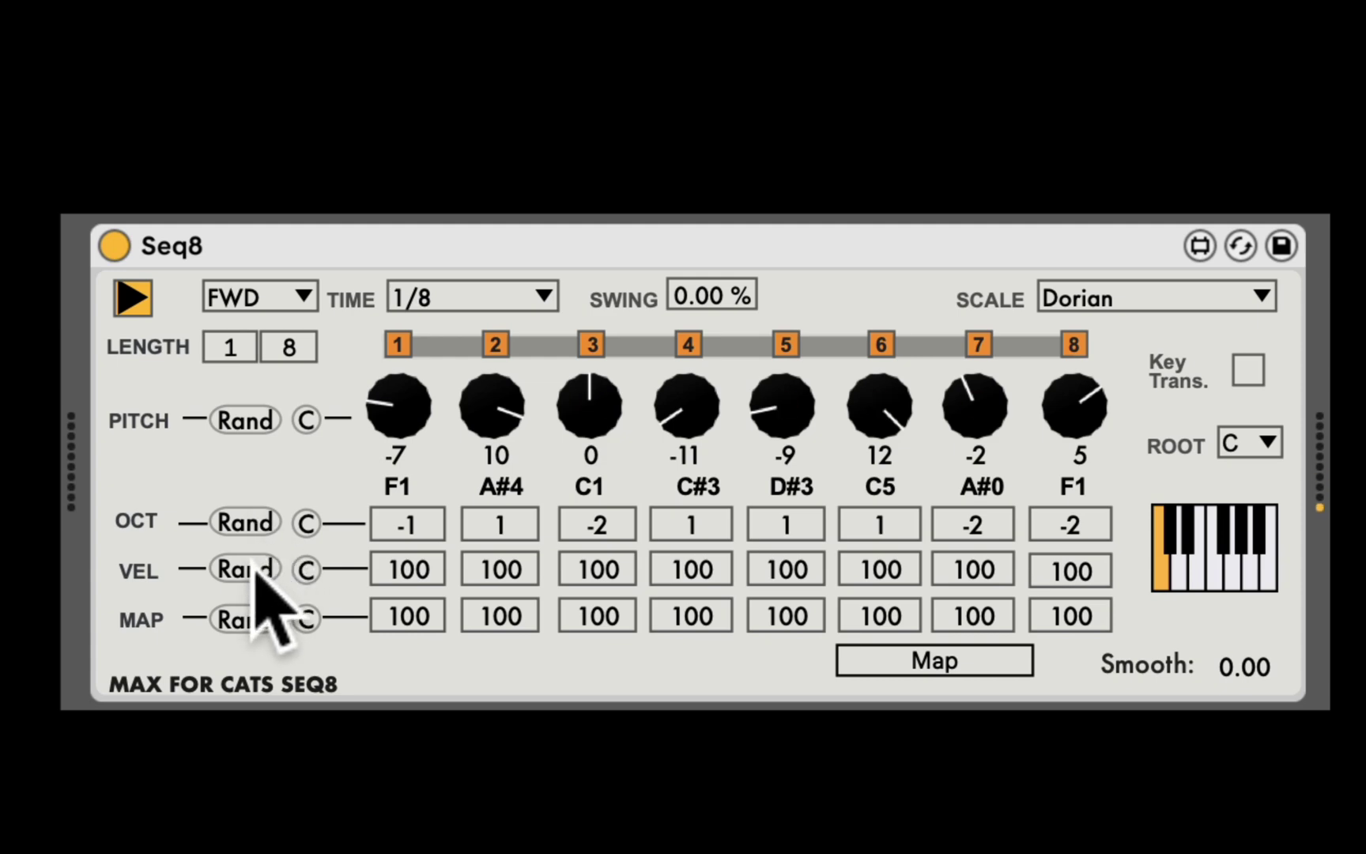
pyautogui.click(261, 587)
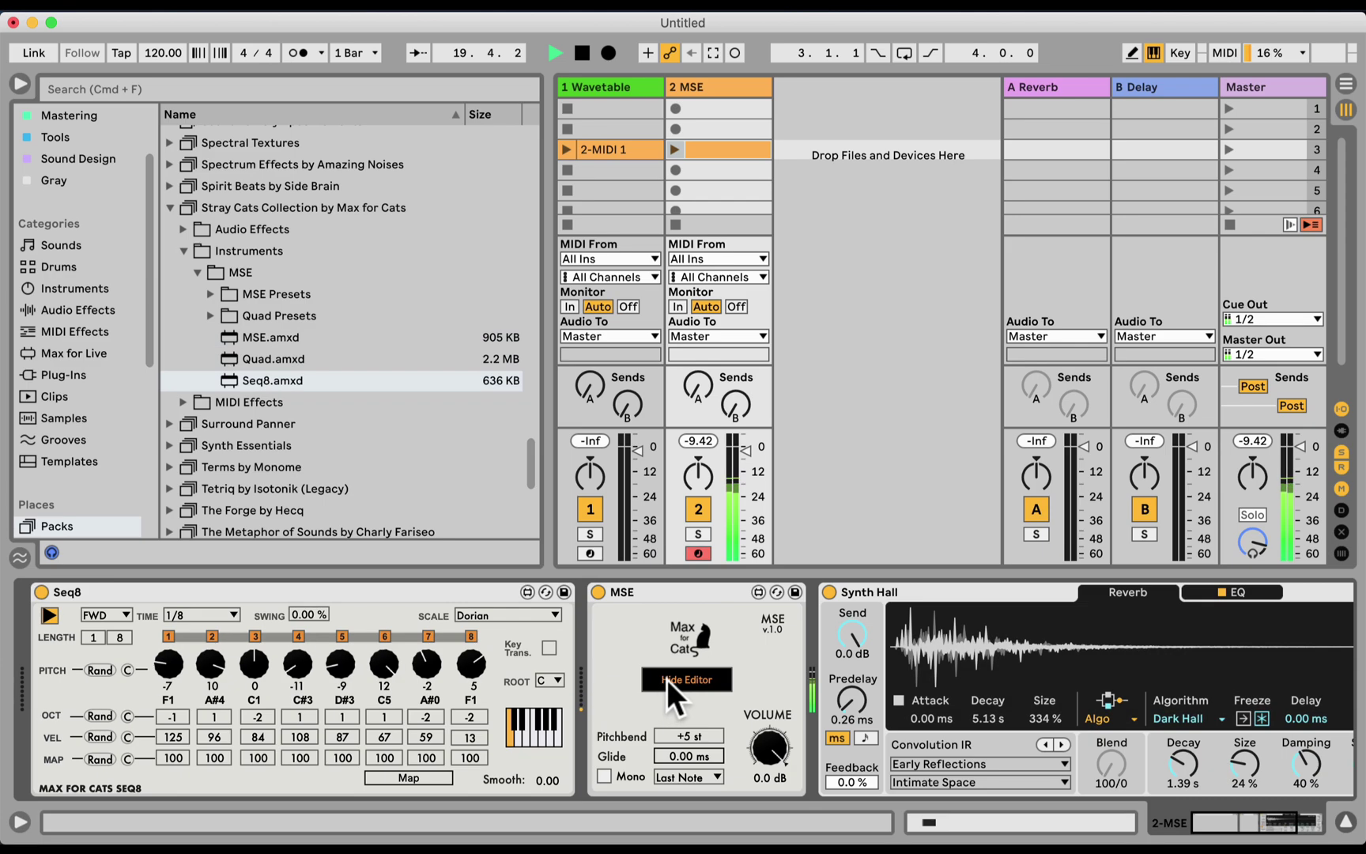
# - Show and hide the MSE editor, and randomize the step velocities again
pyautogui.click(666, 679)
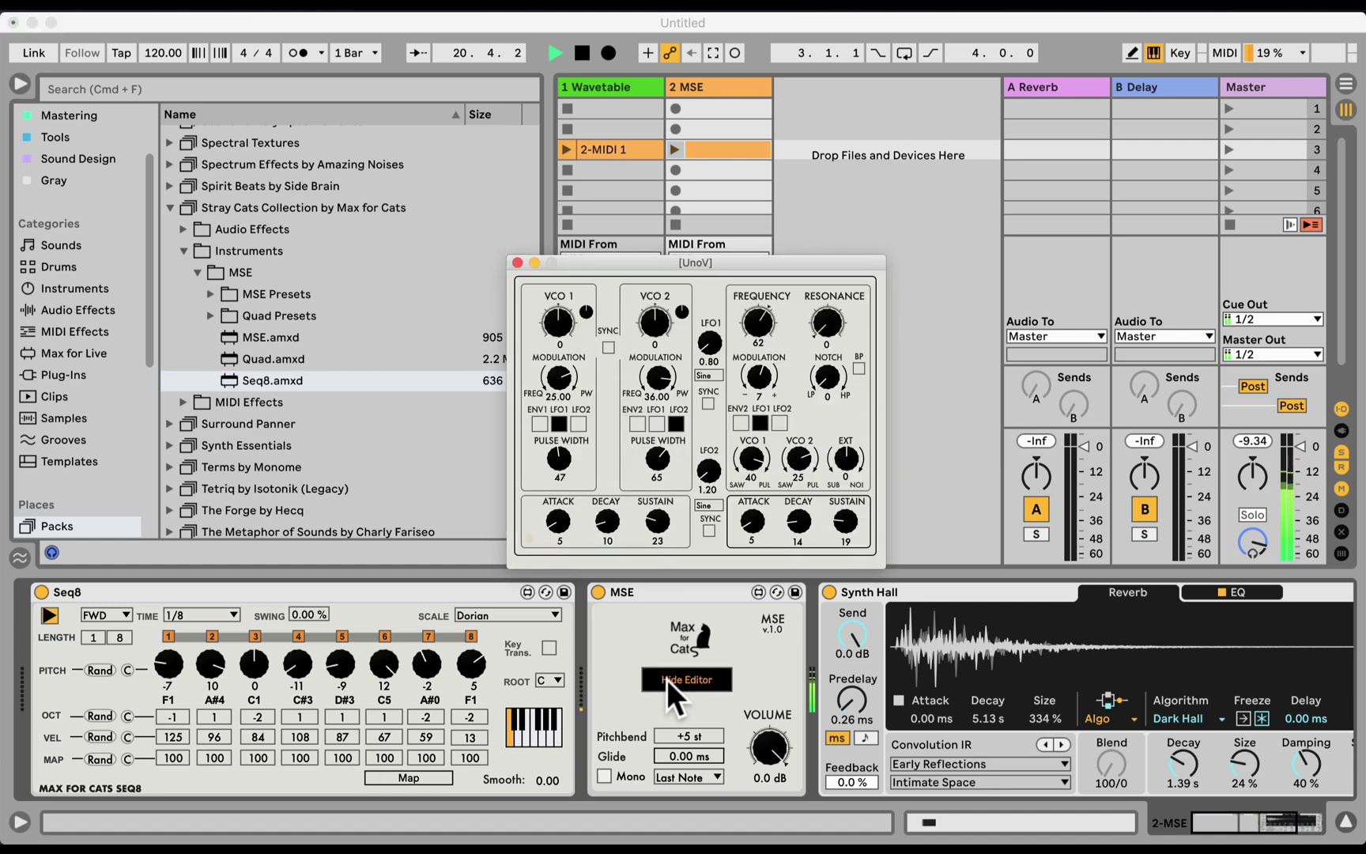
pyautogui.click(665, 679)
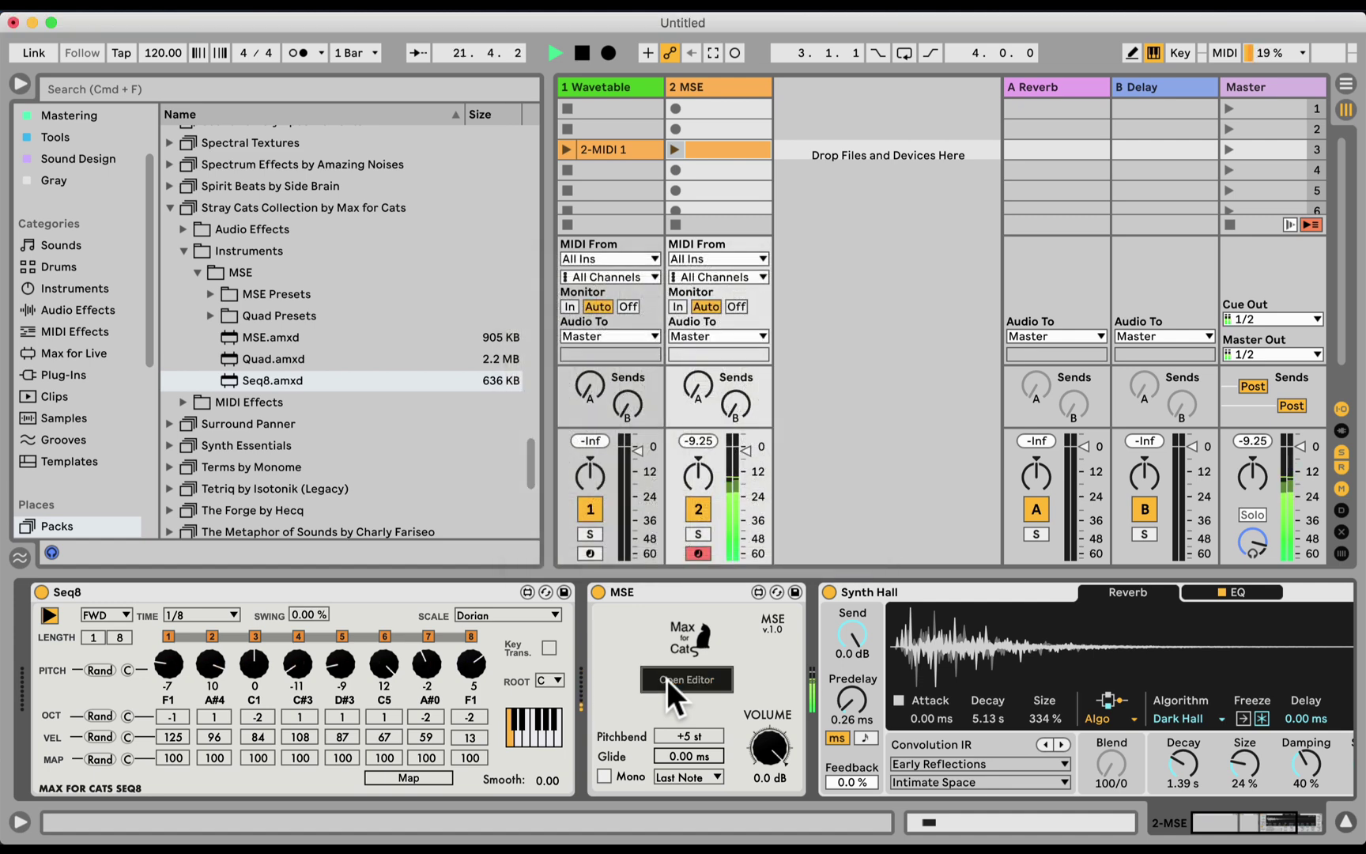
pyautogui.click(101, 735)
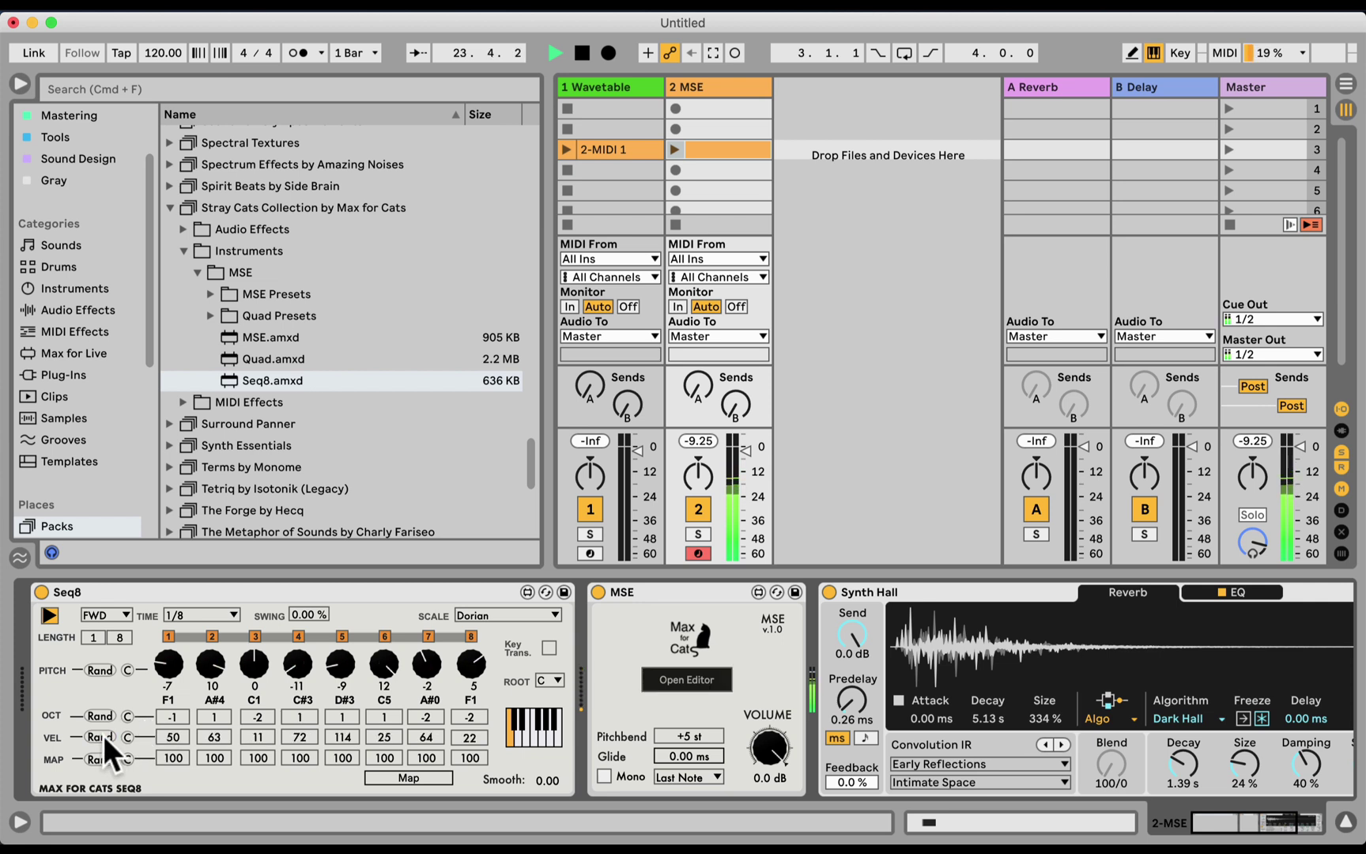
# - Replace MSE on track 2 with the Anafog preset from the Beat Lab Wavetable Keys folder, and re-randomize the step velocities
pyautogui.scroll(-5, 86, 412)
pyautogui.click(87, 402)
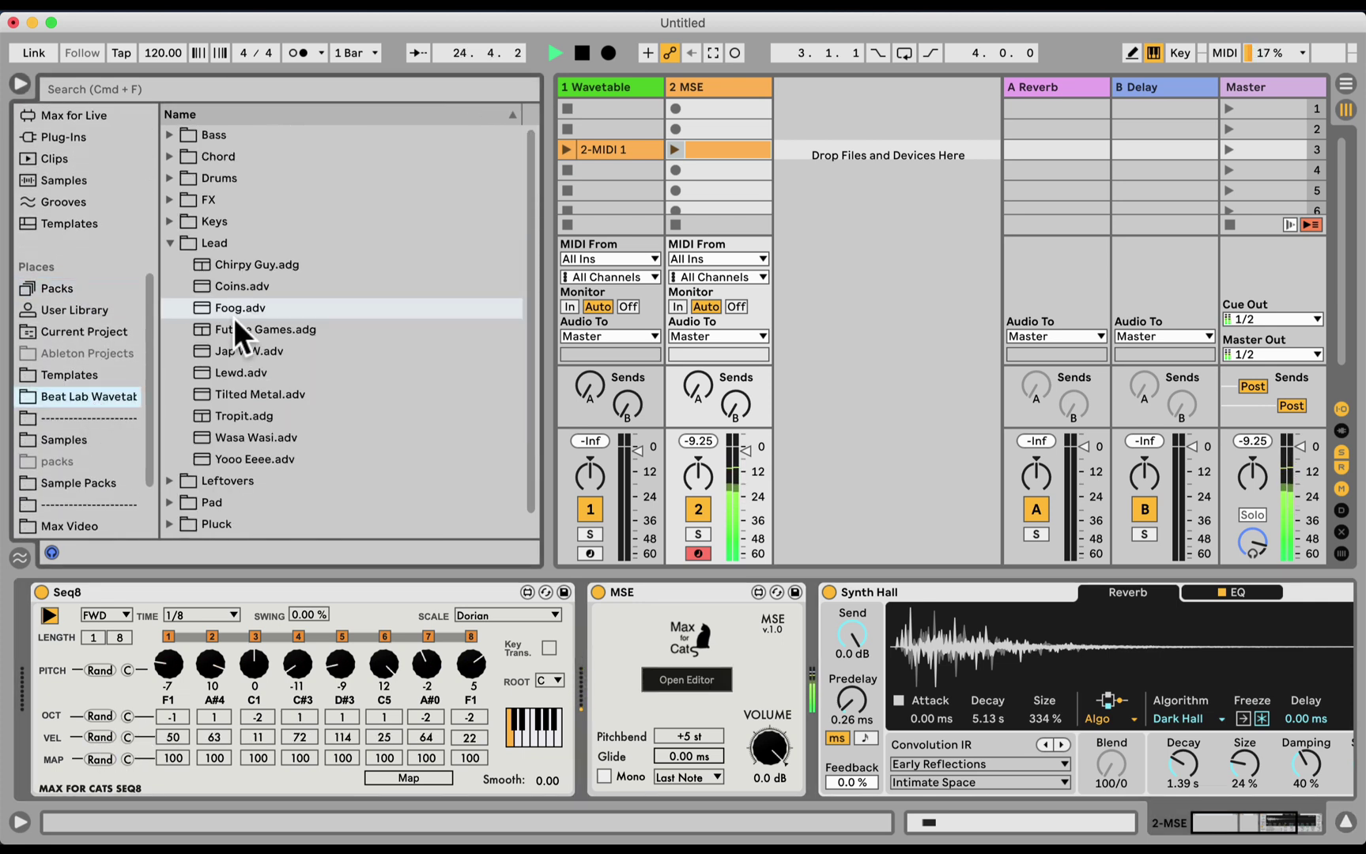
pyautogui.click(170, 243)
pyautogui.click(170, 221)
pyautogui.moveTo(207, 243); pyautogui.dragTo(667, 594)
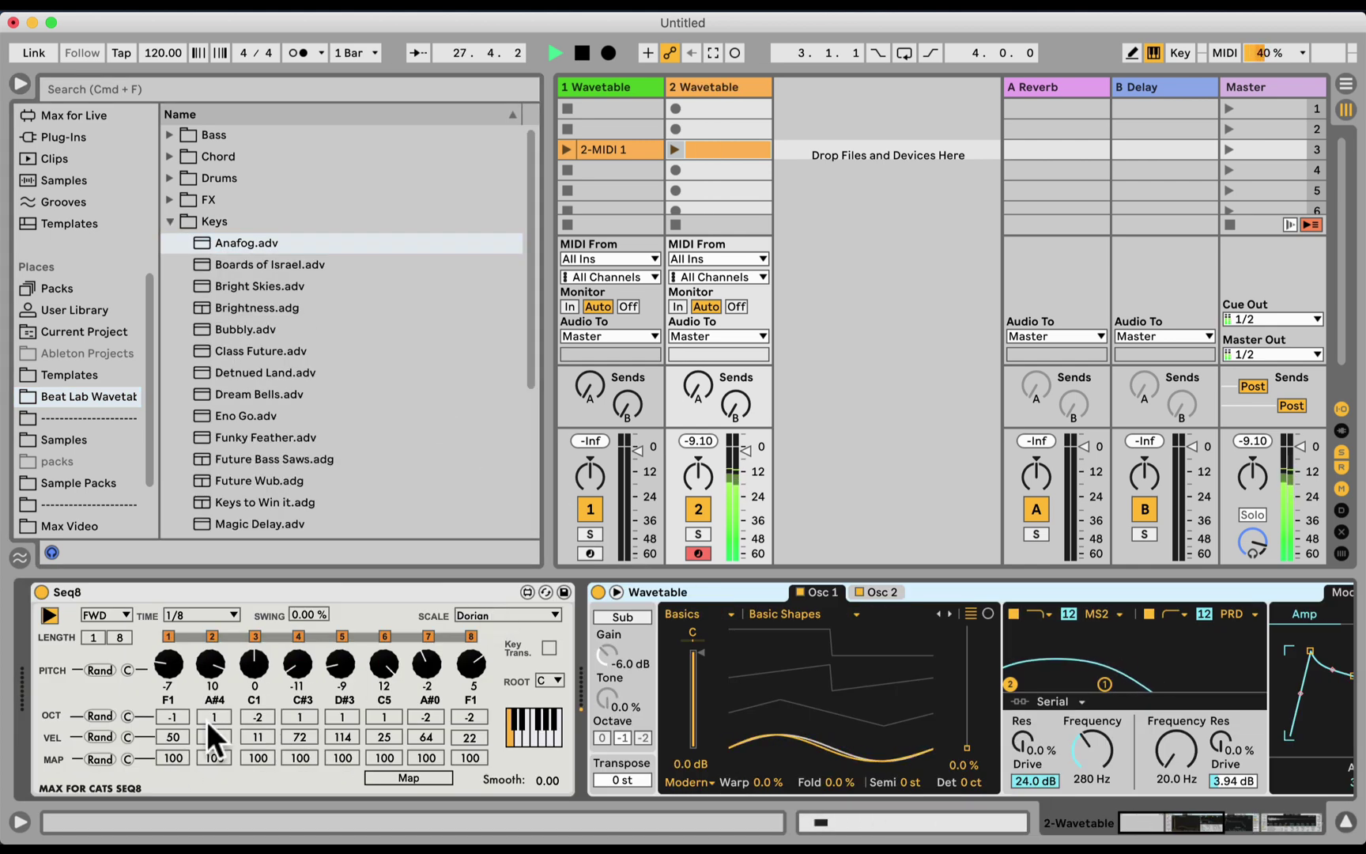
pyautogui.click(106, 733)
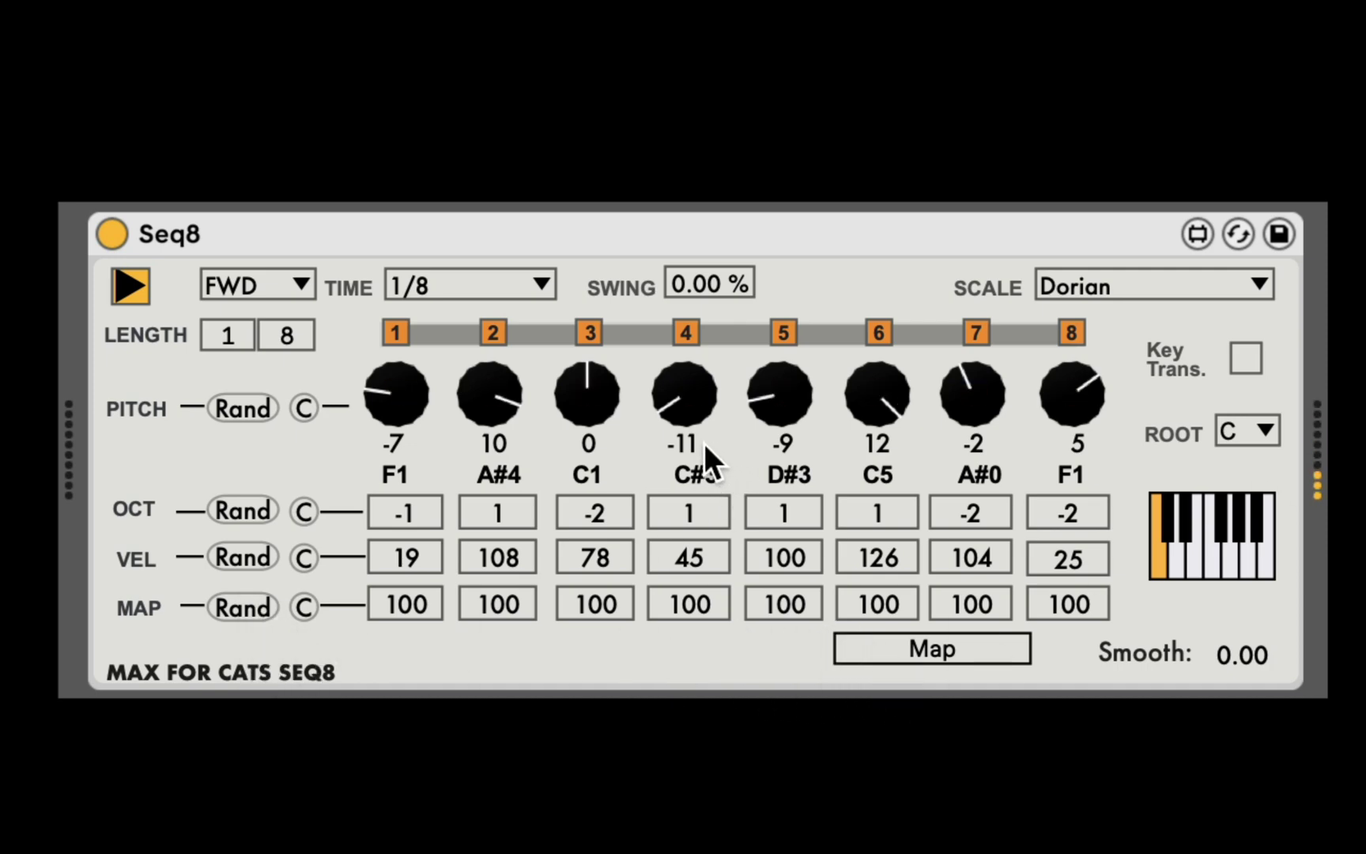
# - Map the Seq8 modulation row to the Synth Hall algorithm's Decay and randomize the eight mapping values
pyautogui.click(915, 649)
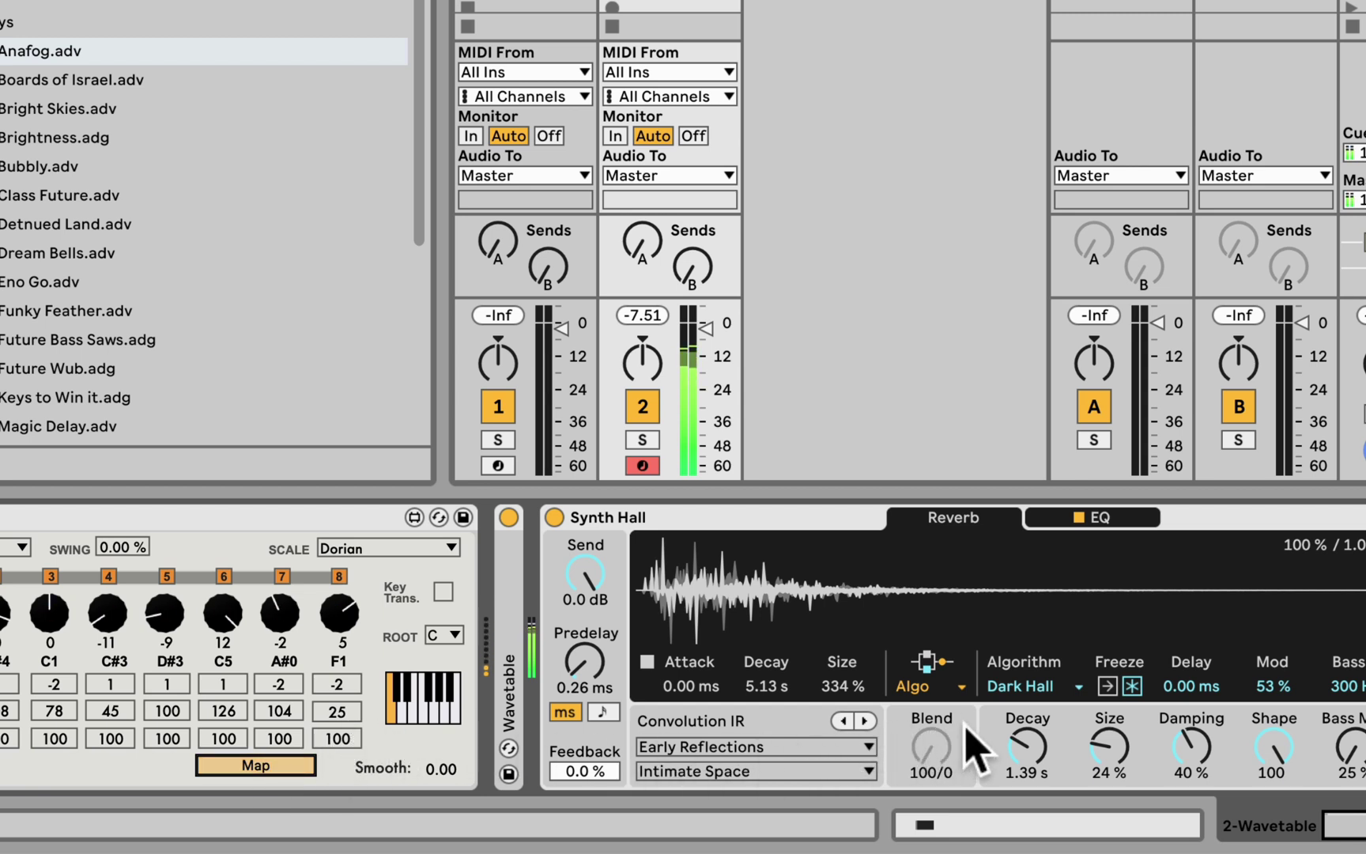
pyautogui.click(1030, 745)
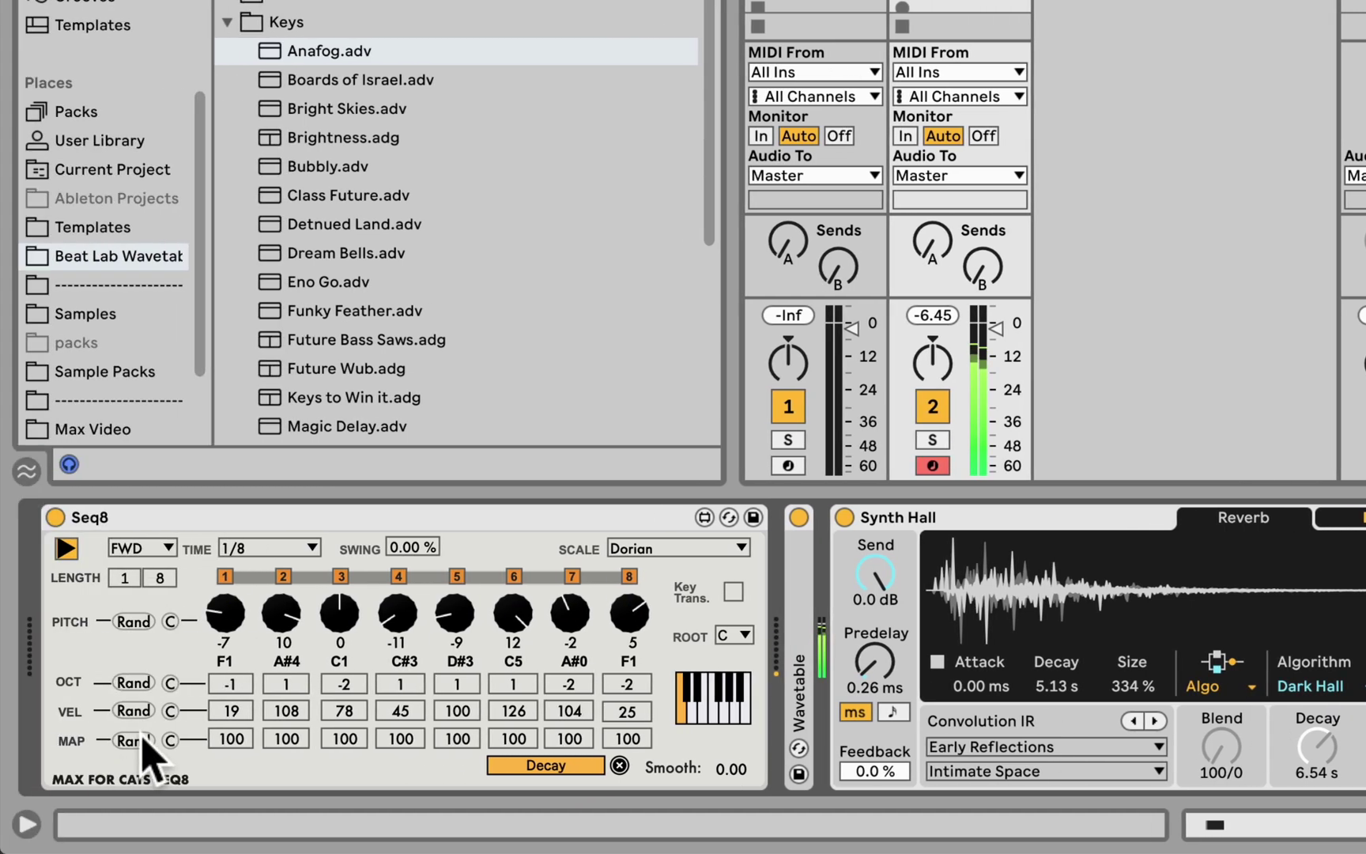
pyautogui.click(141, 740)
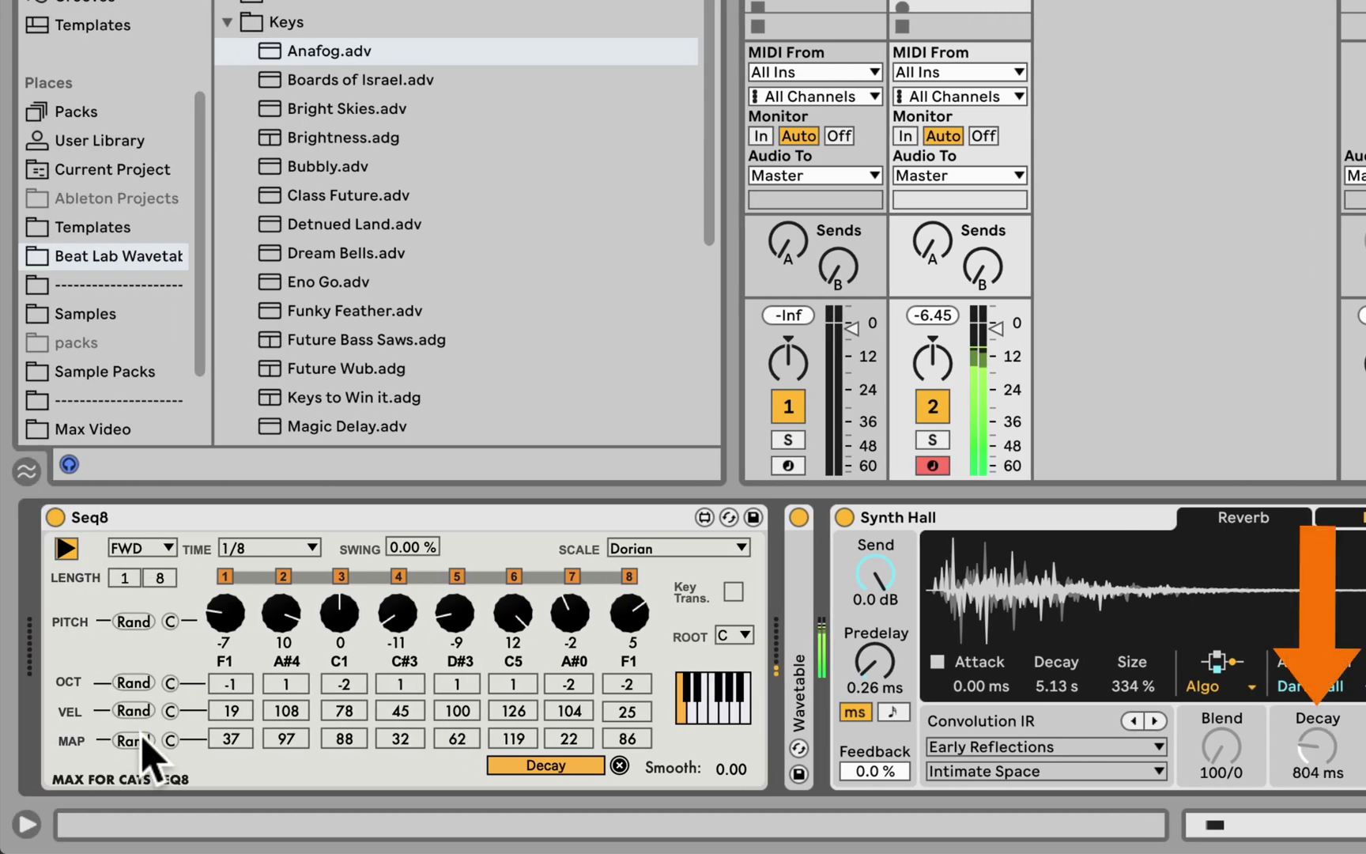
# - Set the smoothing of the Decay mapping to 18.1
pyautogui.moveTo(724, 764)
pyautogui.mouseDown()
pyautogui.moveTo(724, 737)
pyautogui.moveTo(729, 758)
pyautogui.mouseUp()
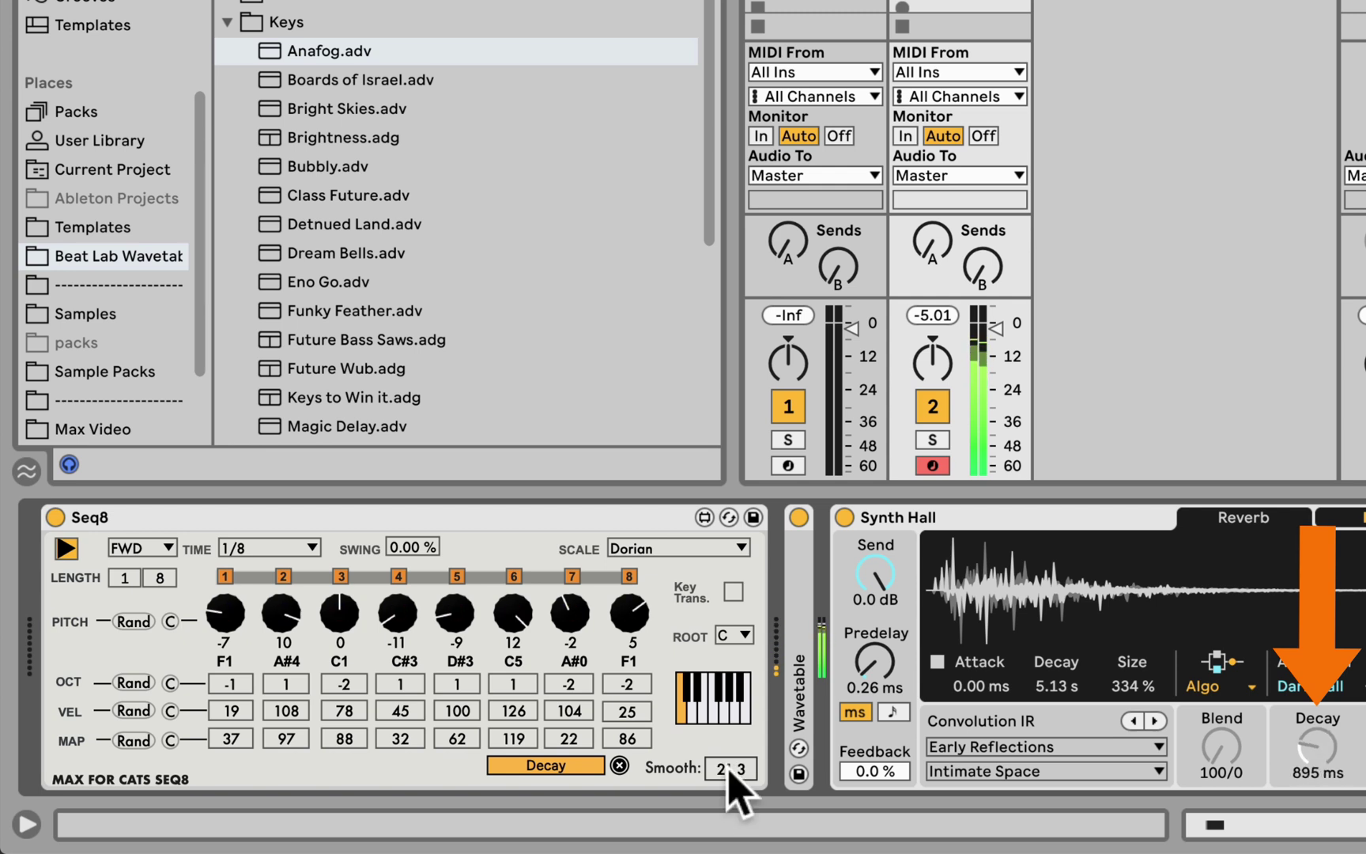
pyautogui.moveTo(728, 768); pyautogui.dragTo(728, 781)
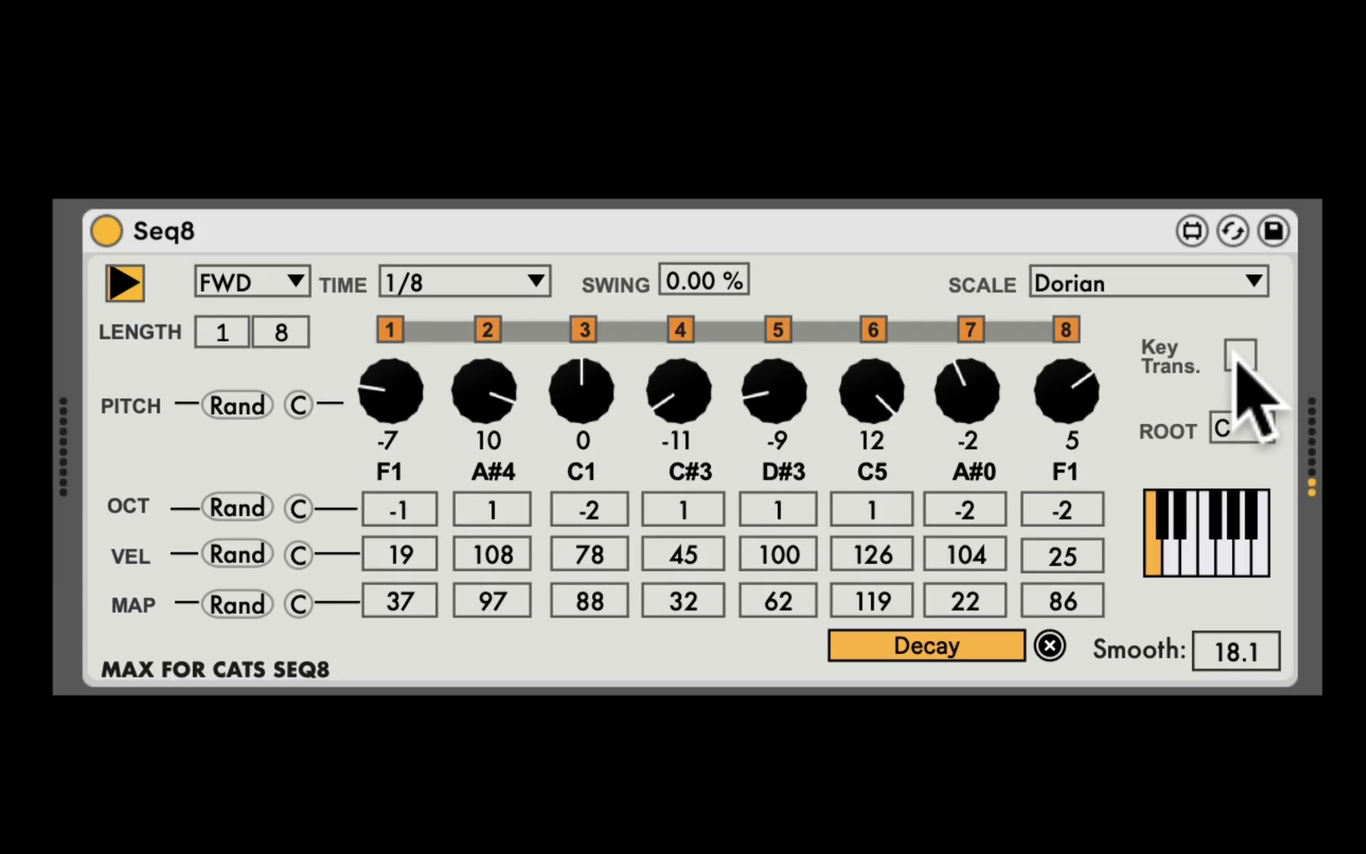
# - Enable key transposition in Seq8 and transpose the sequence root to F and back to C
pyautogui.click(1239, 356)
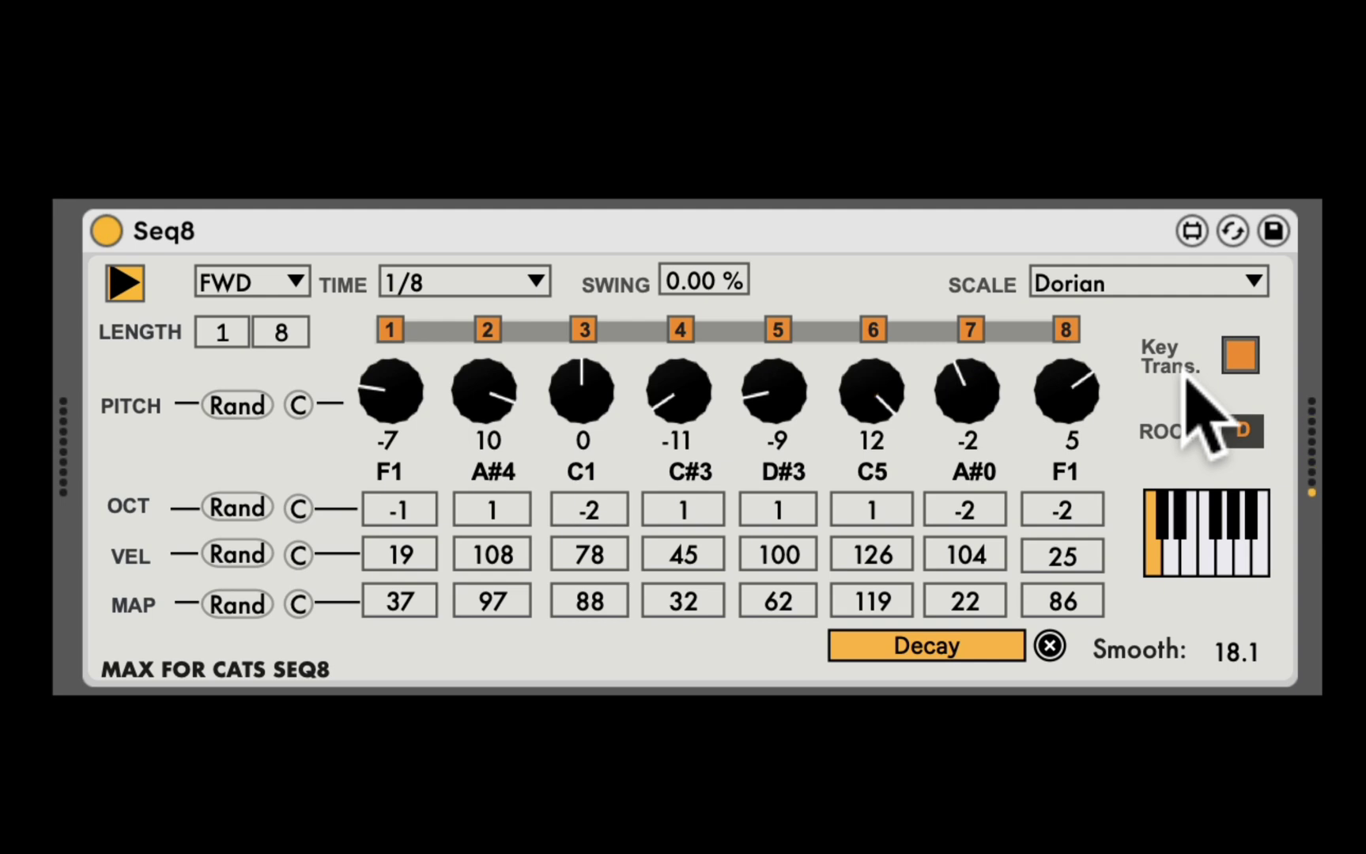
pyautogui.press('f')
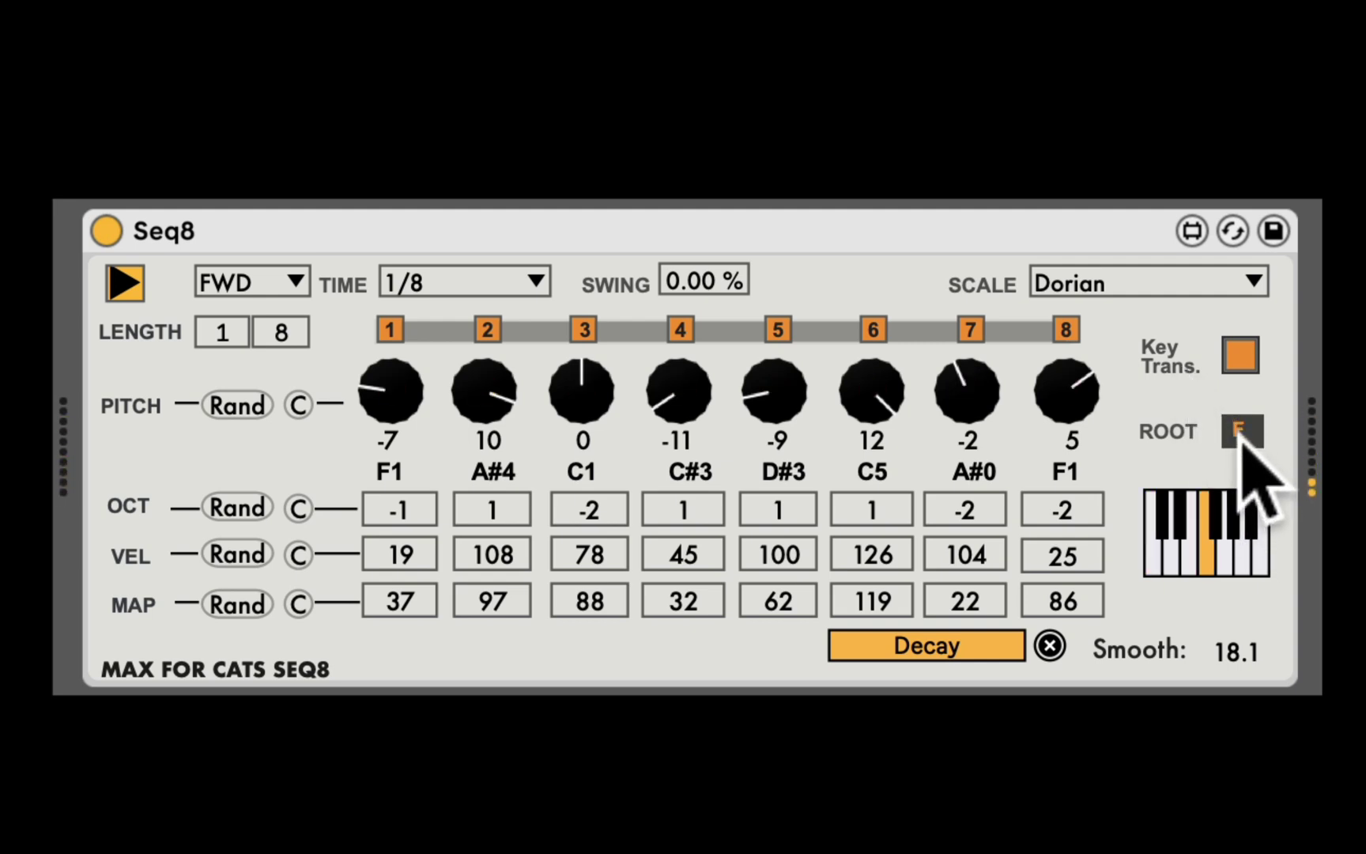
pyautogui.press('c')
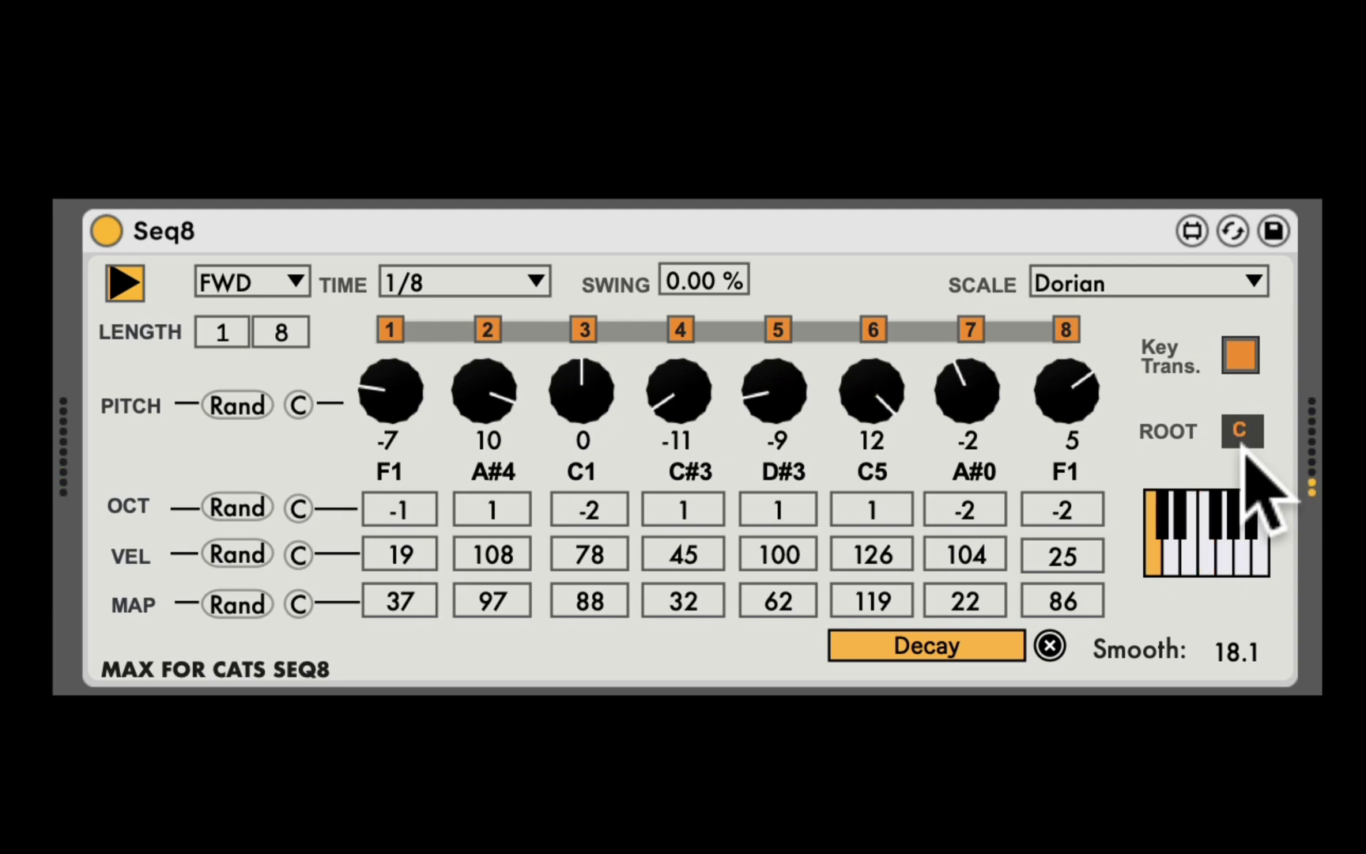
# - Disable key transposition and switch the playback direction through BWD and BAF to RND
pyautogui.click(1237, 353)
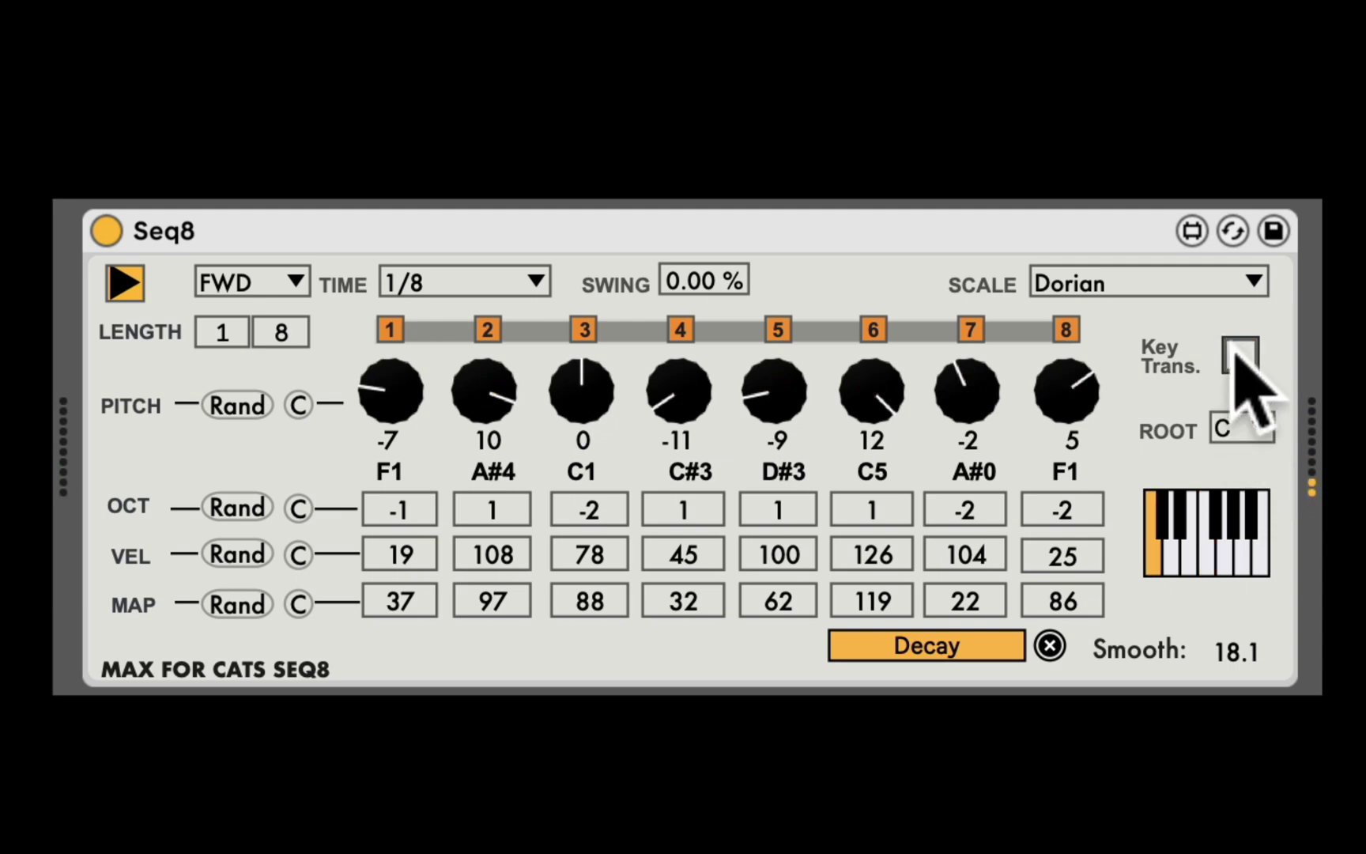
pyautogui.click(281, 280)
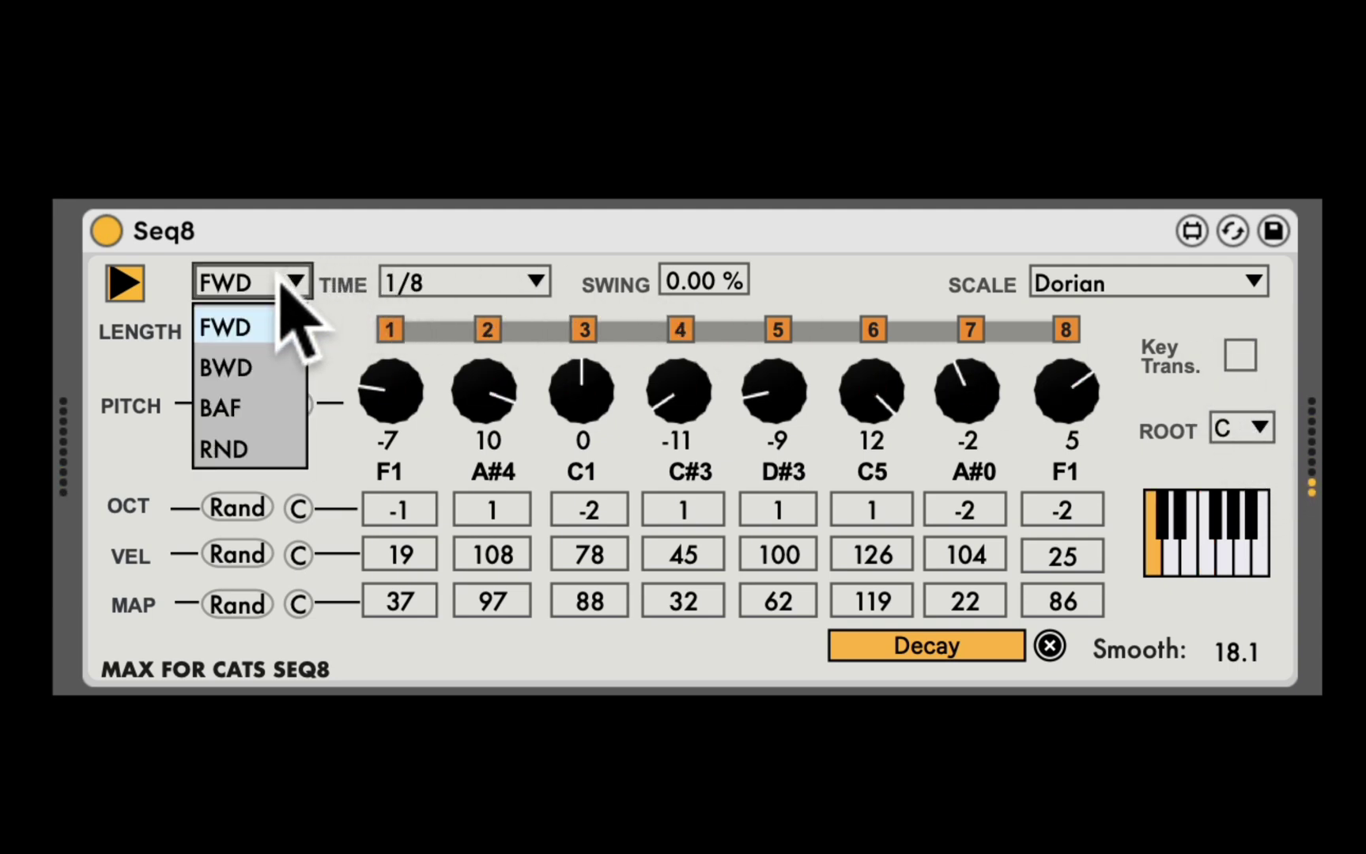
pyautogui.click(265, 362)
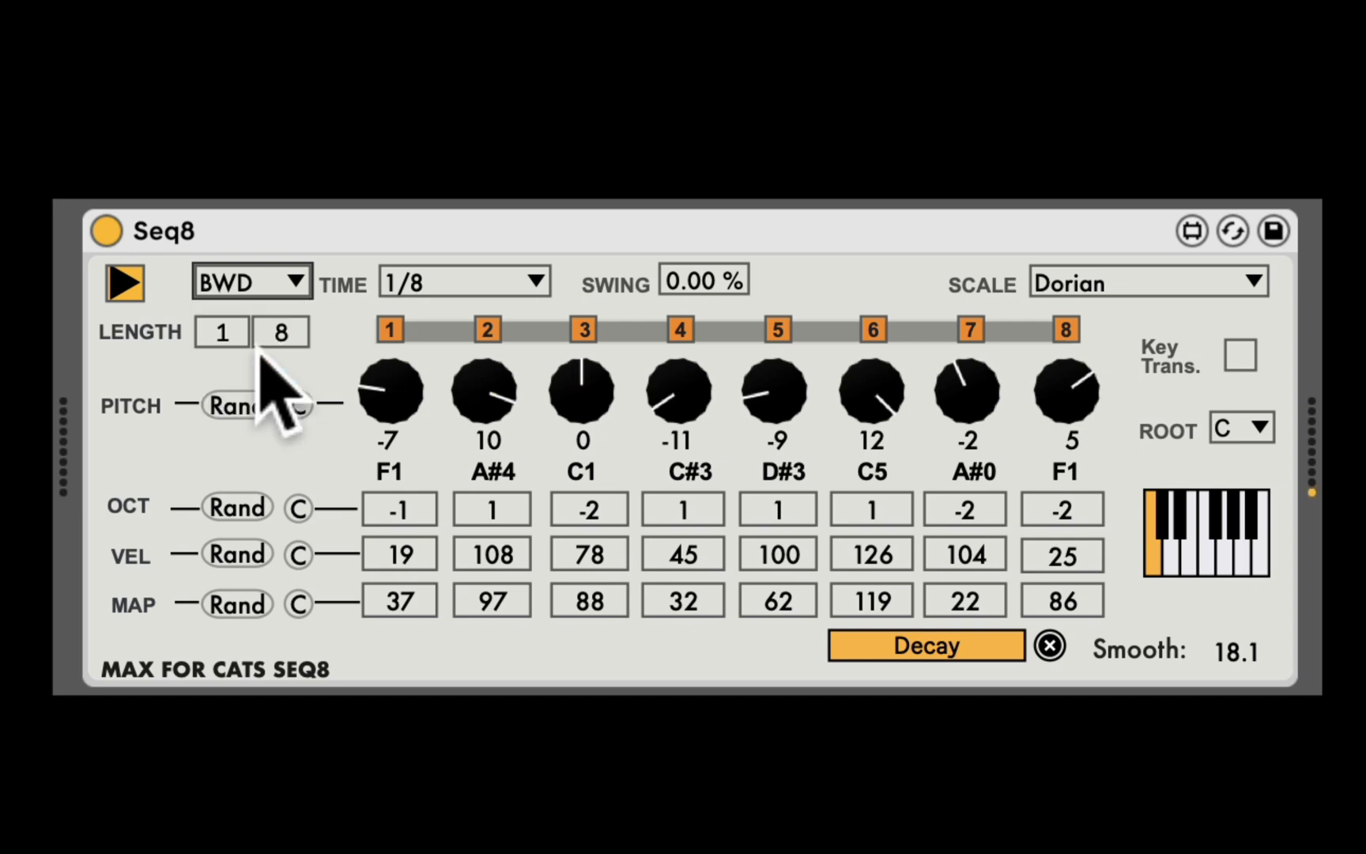
pyautogui.click(269, 283)
pyautogui.click(269, 405)
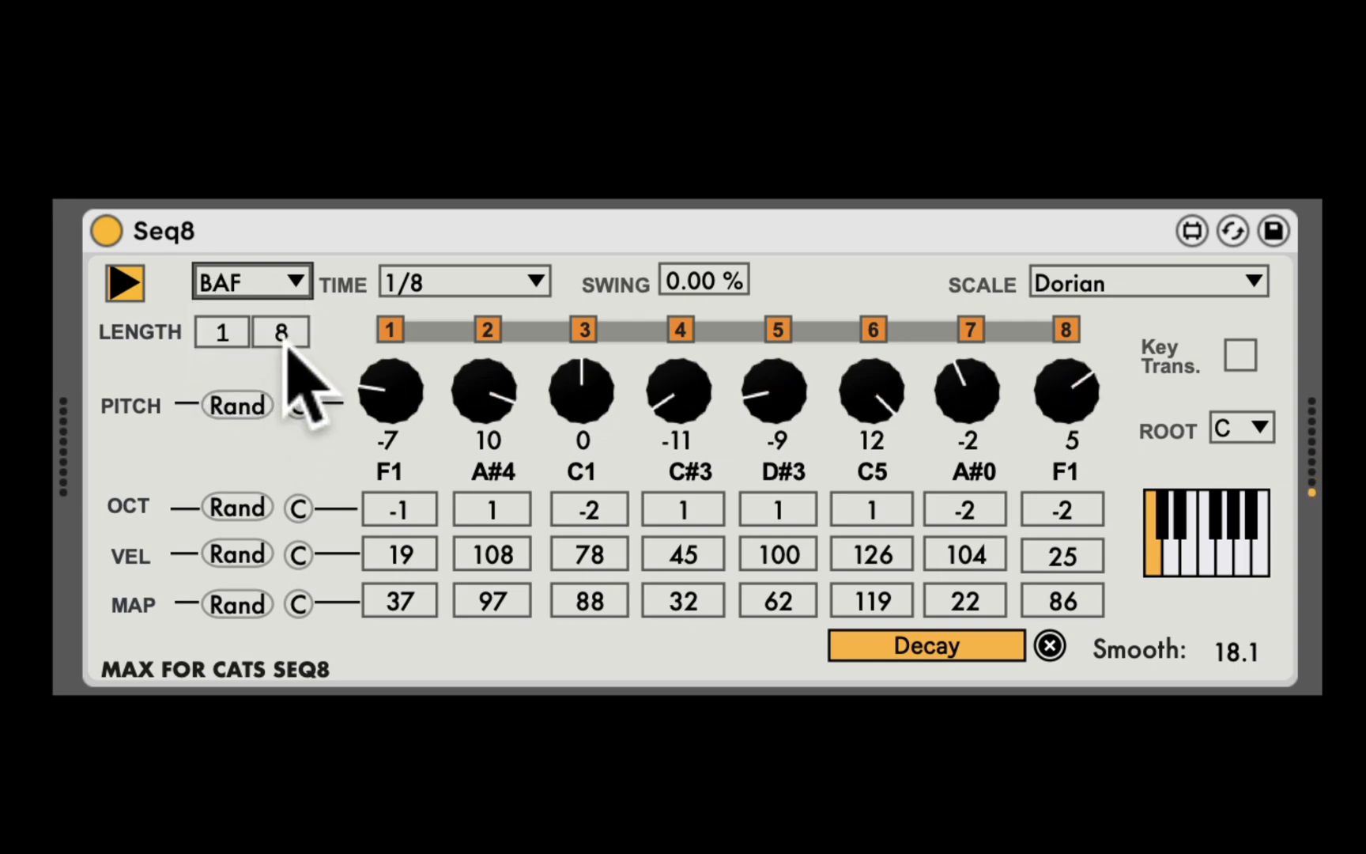
pyautogui.click(294, 281)
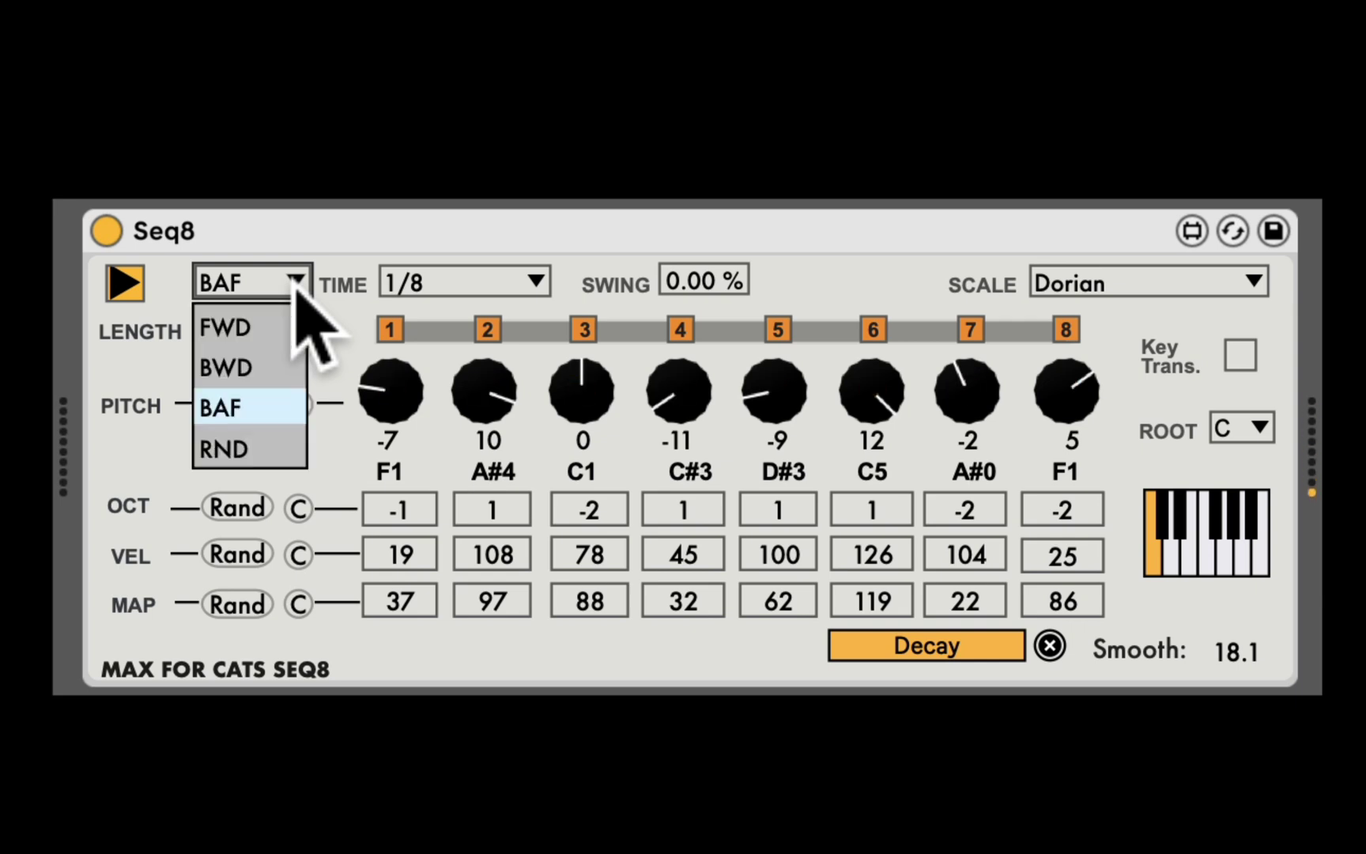
pyautogui.click(257, 445)
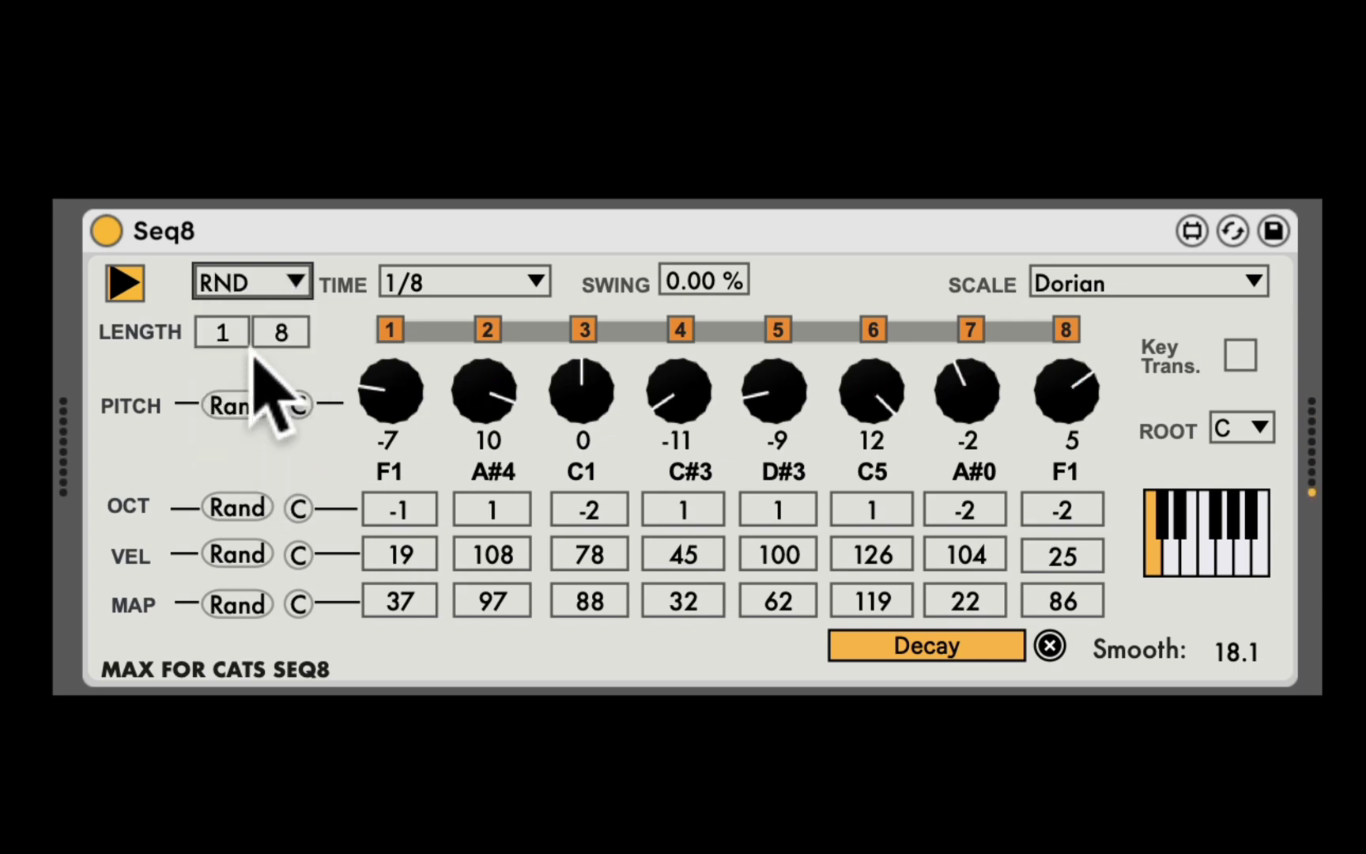
# - Try step times of 1/32, 1/4 dotted, 1/8 dotted and 1/16, and return the time to 1/8
pyautogui.click(498, 291)
pyautogui.click(250, 234)
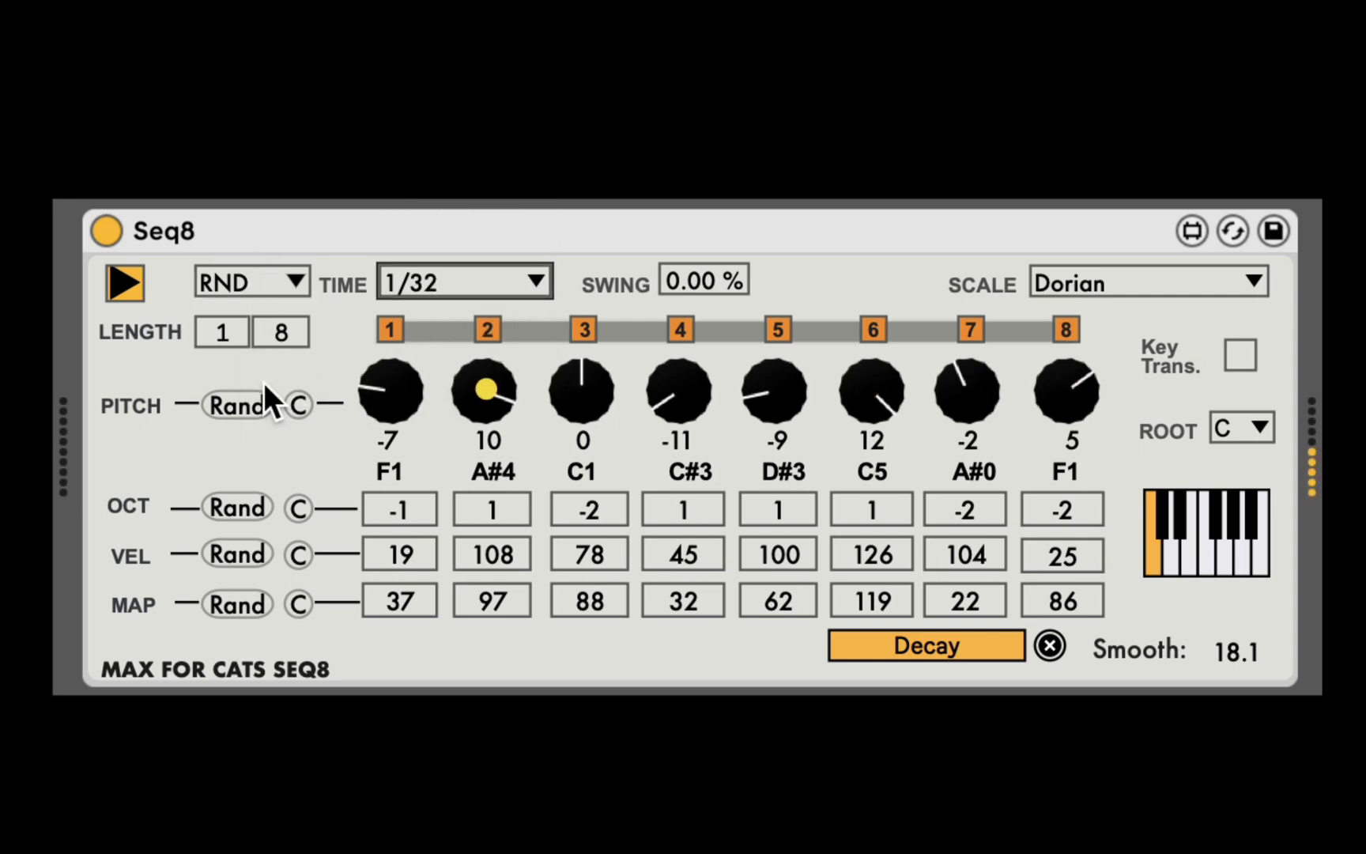
pyautogui.click(526, 289)
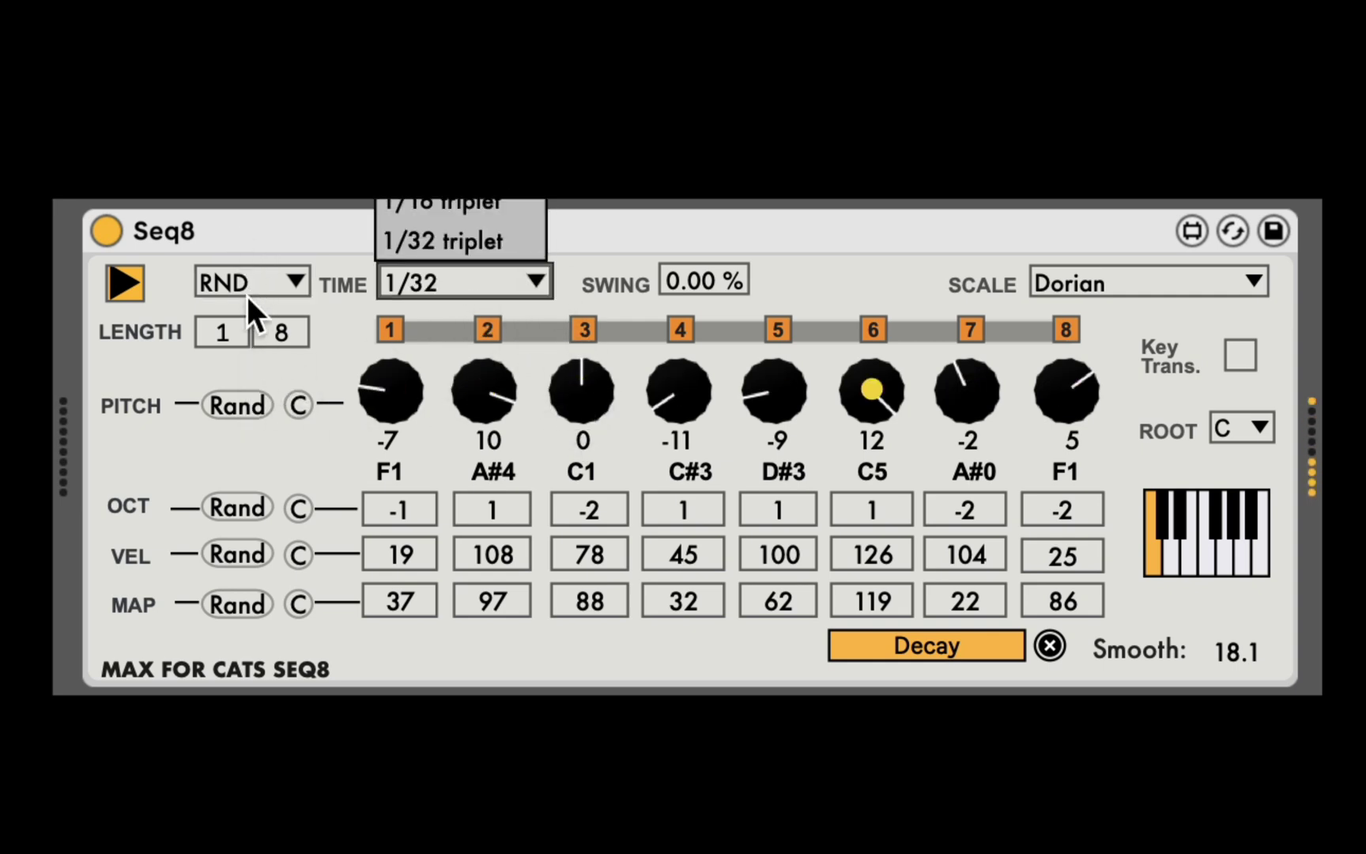
pyautogui.click(460, 158)
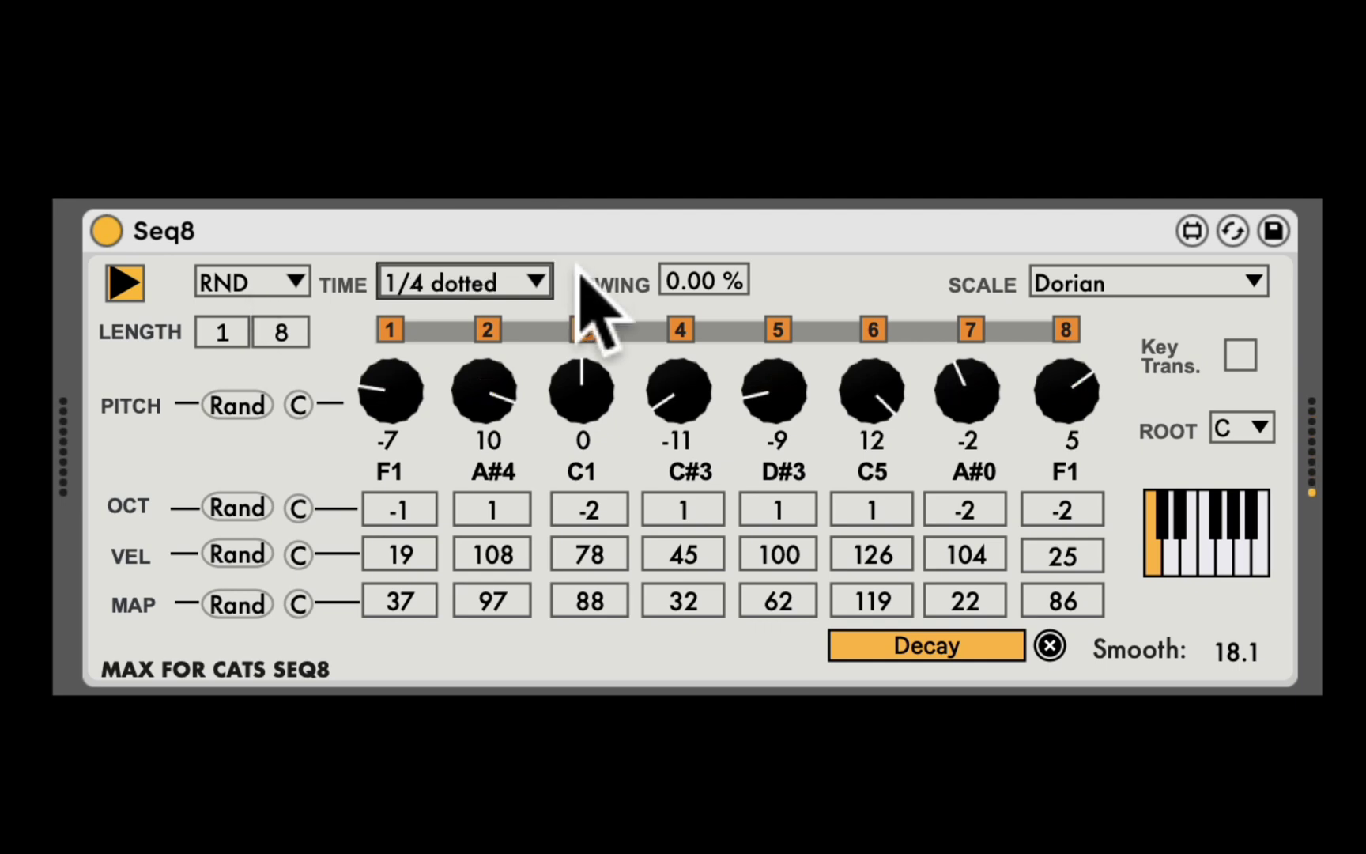
pyautogui.click(534, 278)
pyautogui.click(466, 158)
pyautogui.click(475, 282)
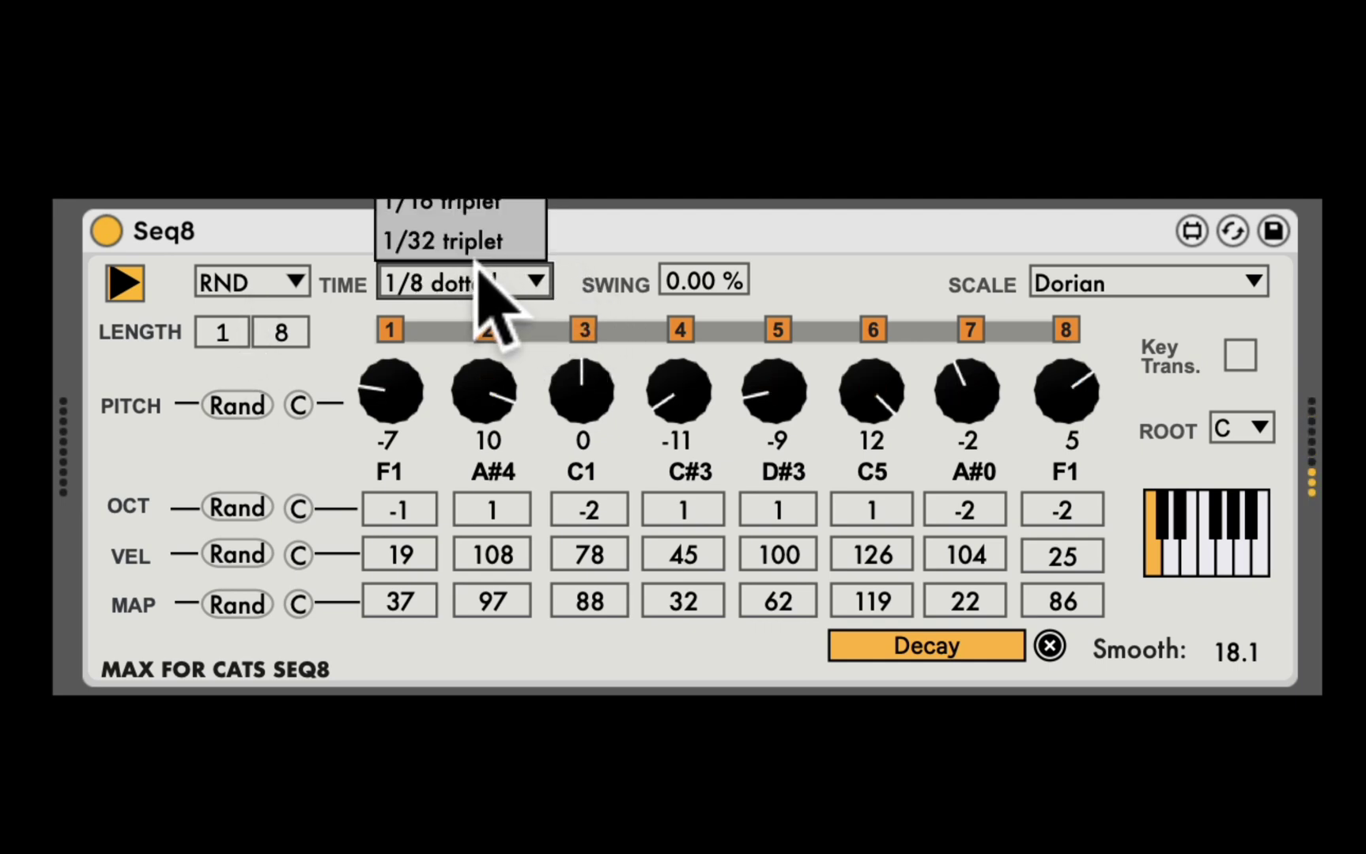
pyautogui.click(250, 230)
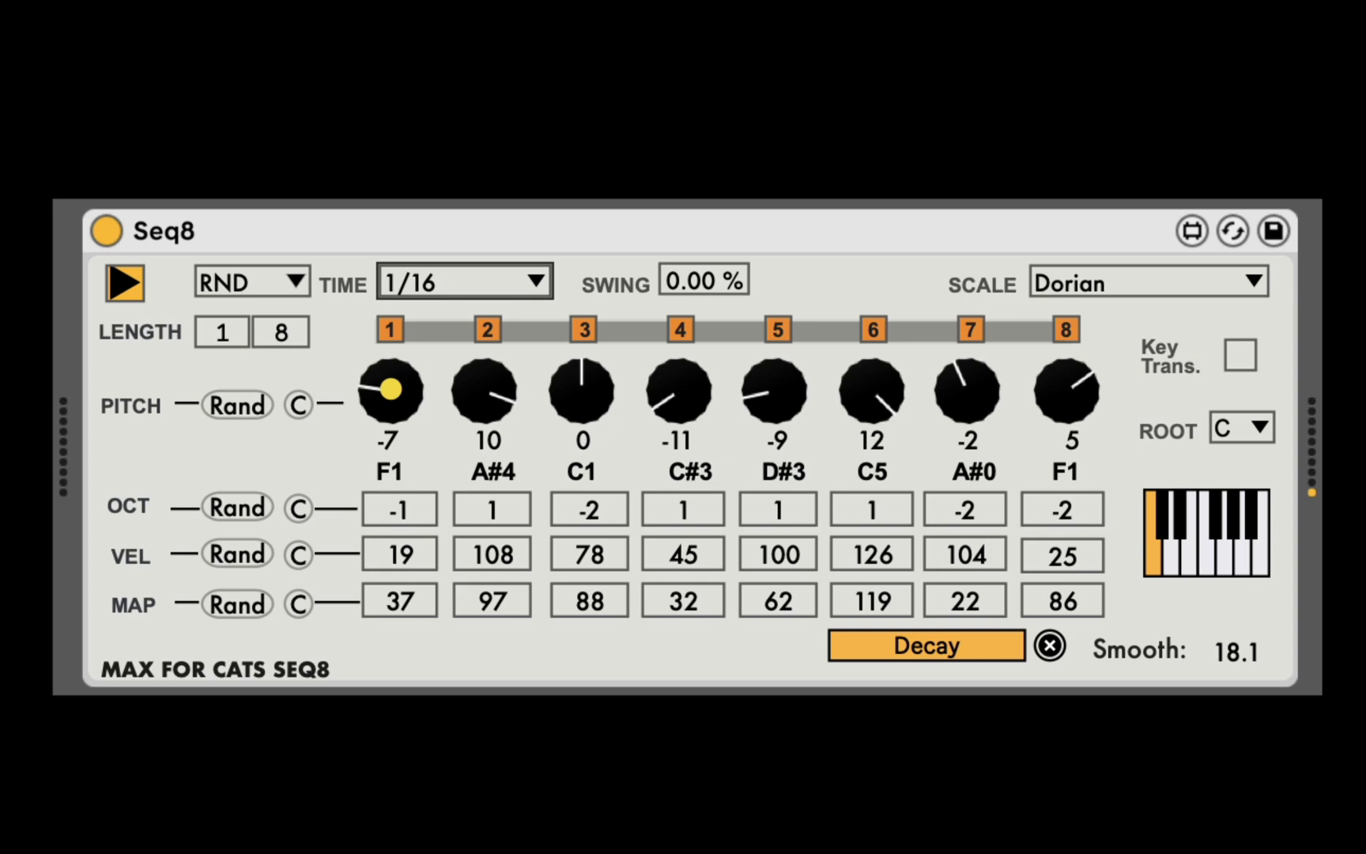
pyautogui.click(537, 283)
pyautogui.click(252, 196)
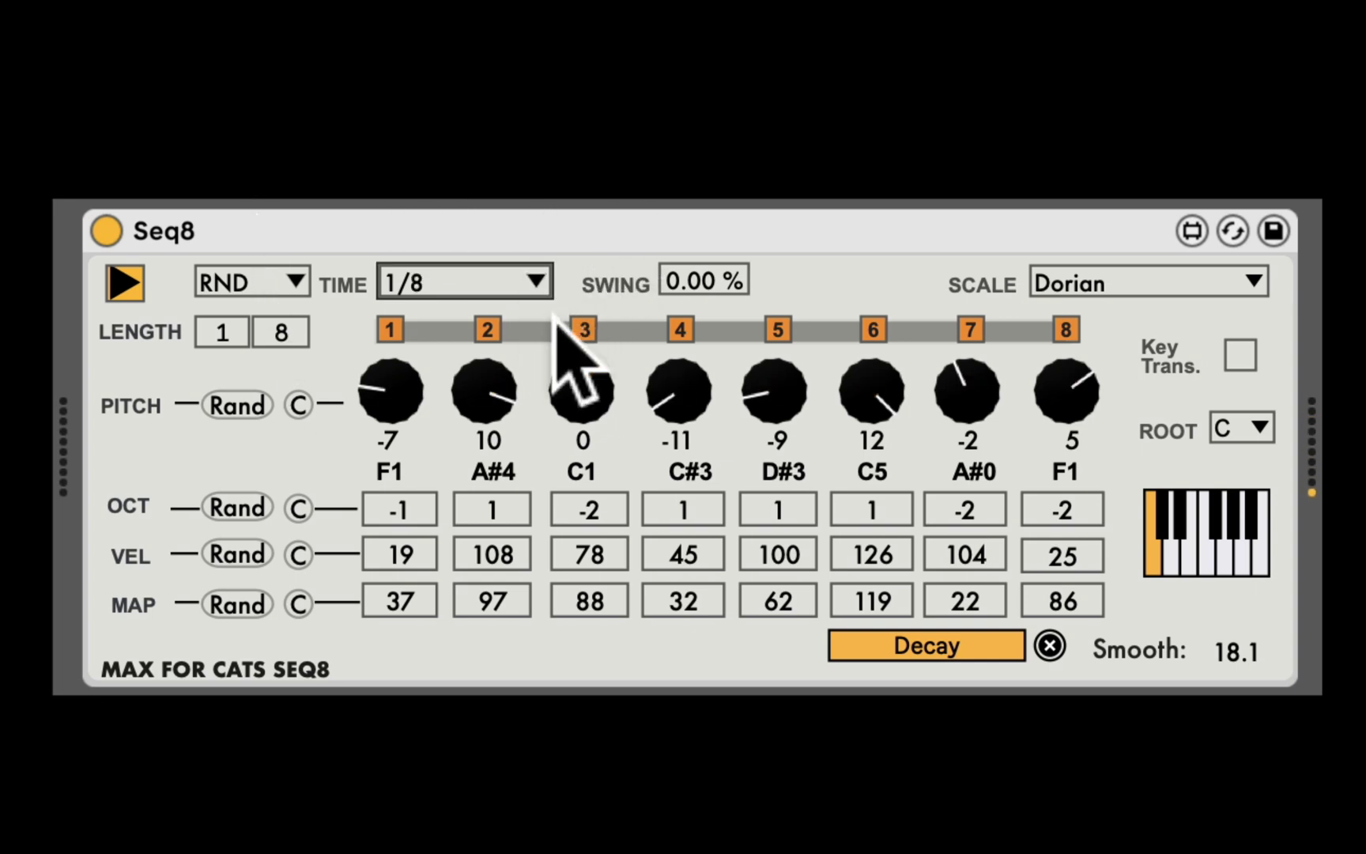
# - Set the swing to 34.6 % and lower the octave of step 5 to -2
pyautogui.moveTo(686, 278)
pyautogui.mouseDown()
pyautogui.moveTo(686, 237)
pyautogui.moveTo(684, 259)
pyautogui.mouseUp()
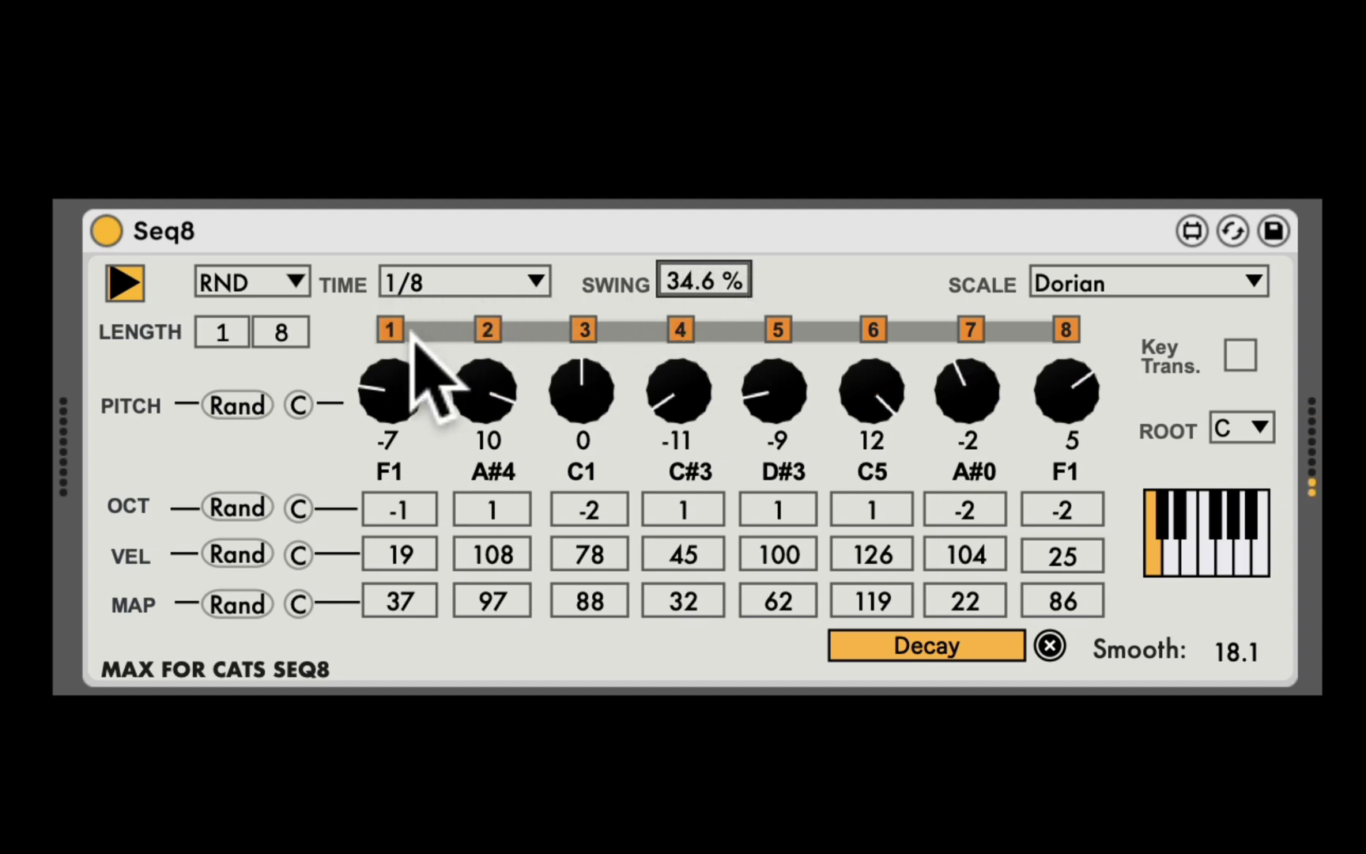
pyautogui.click(961, 509)
pyautogui.click(891, 506)
pyautogui.moveTo(777, 510); pyautogui.dragTo(778, 545)
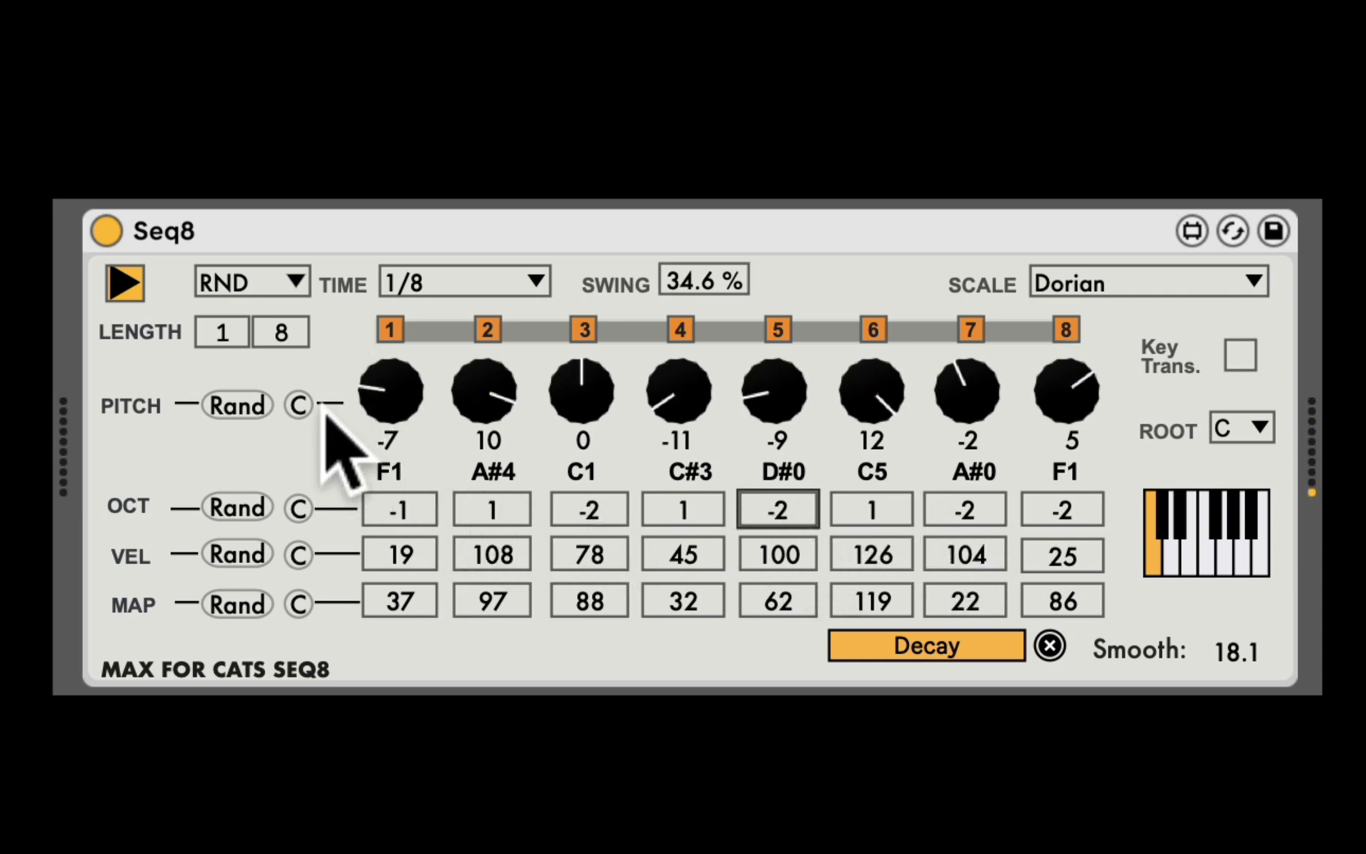
# - Try a sequence range starting at step 5, and one running from step 1 to step 4
pyautogui.click(222, 332)
pyautogui.moveTo(223, 332); pyautogui.dragTo(226, 331)
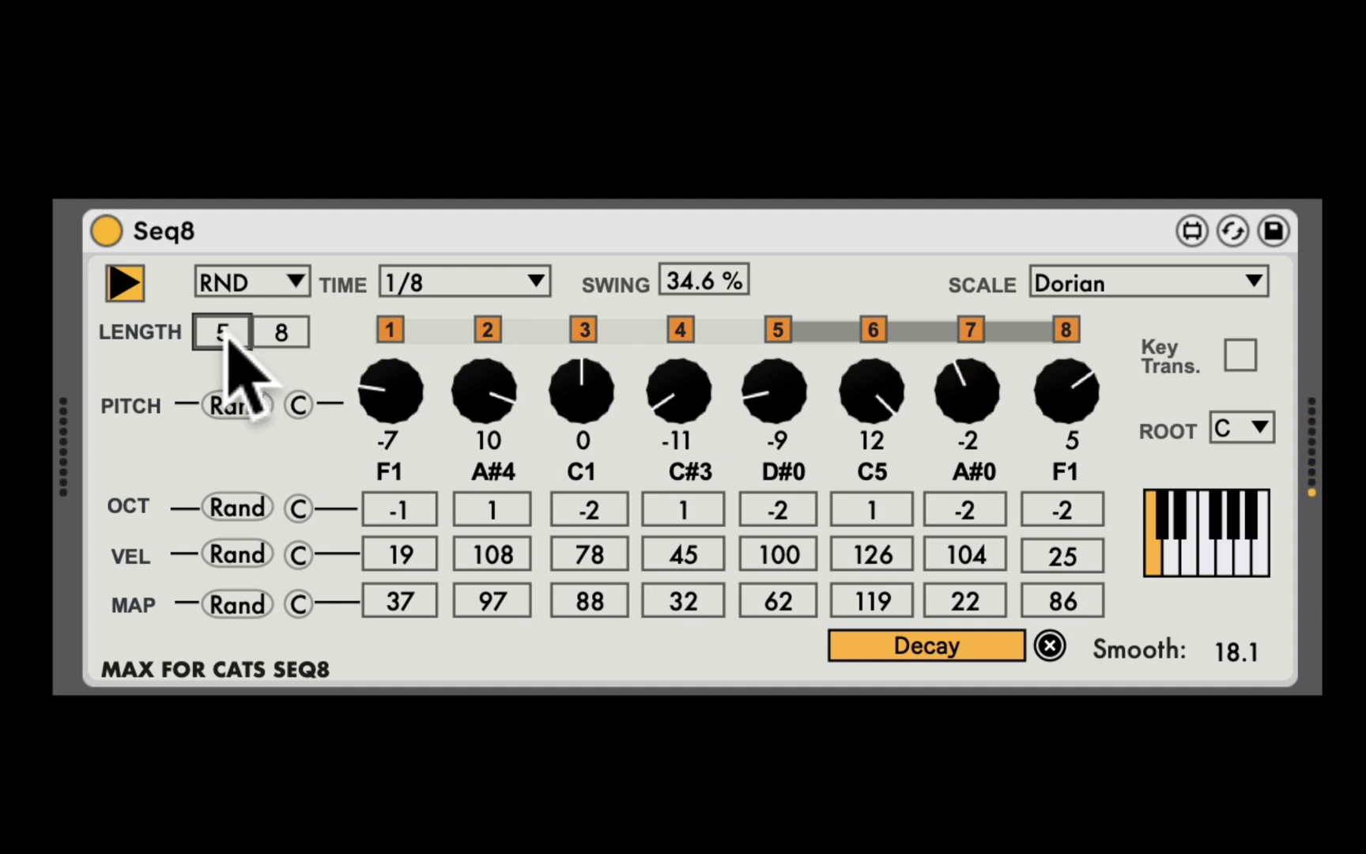
pyautogui.moveTo(269, 330); pyautogui.dragTo(295, 364)
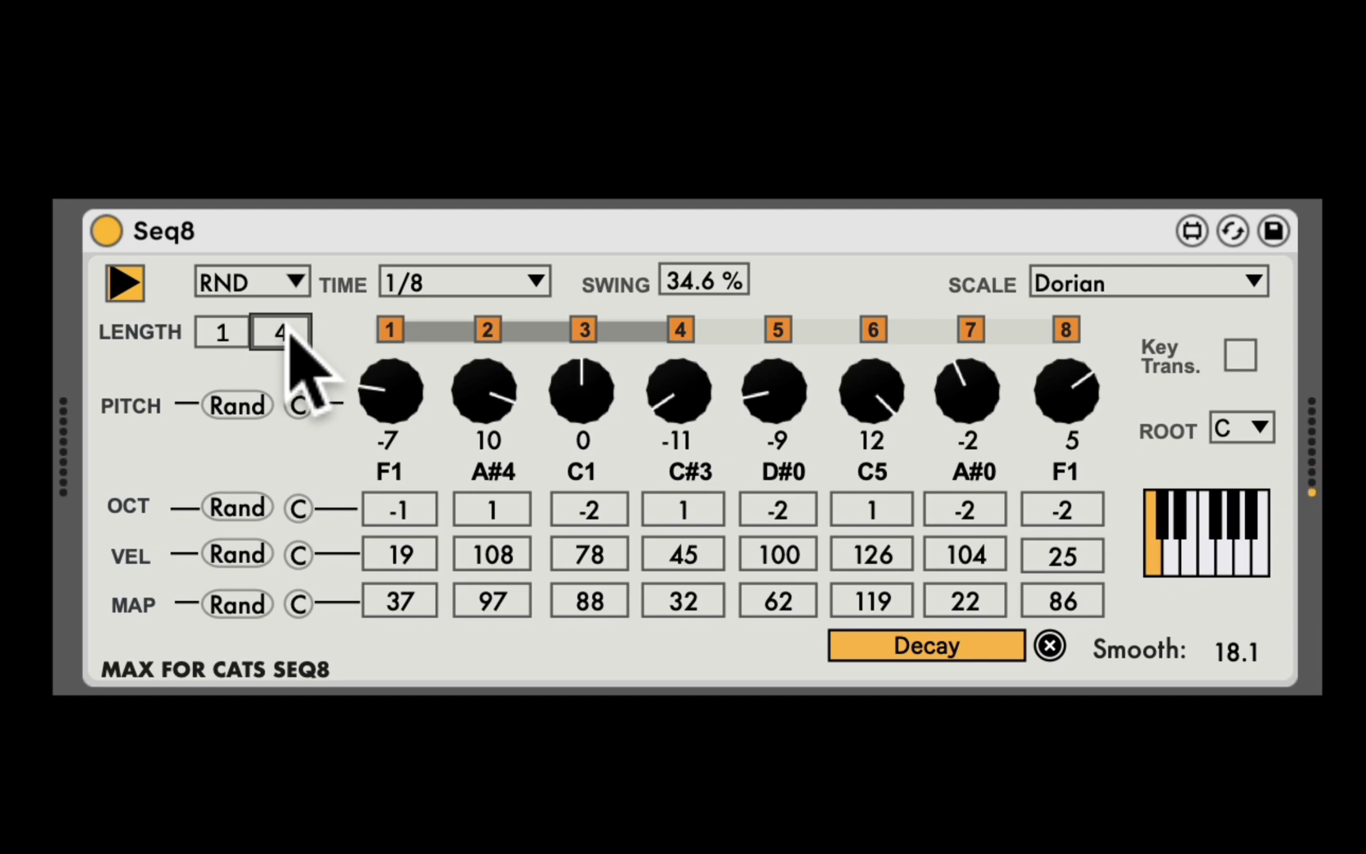
# - Set the playback direction to FWD and extend the end of the sequence length to step 8
pyautogui.click(258, 285)
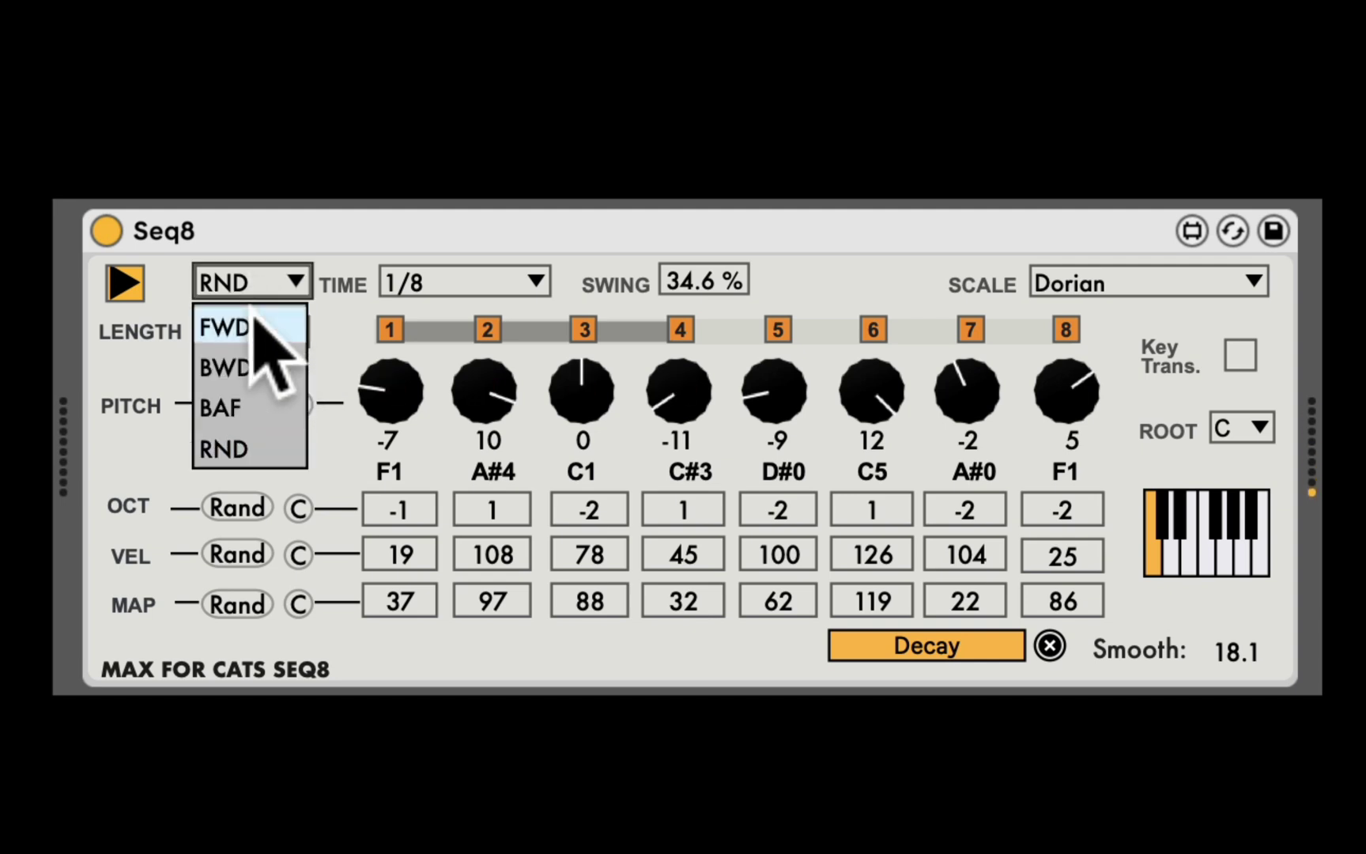
pyautogui.click(253, 320)
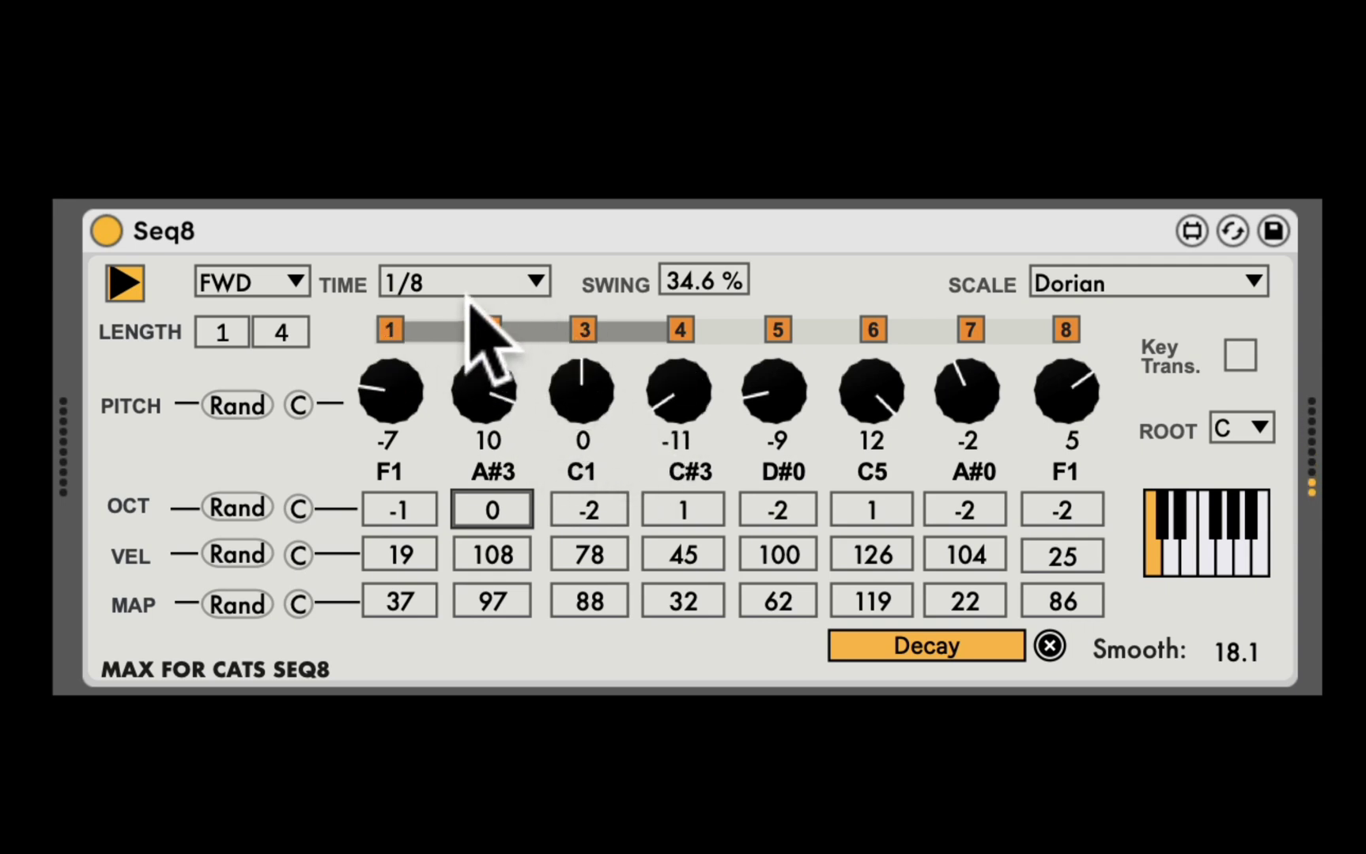
pyautogui.moveTo(281, 332); pyautogui.dragTo(280, 322)
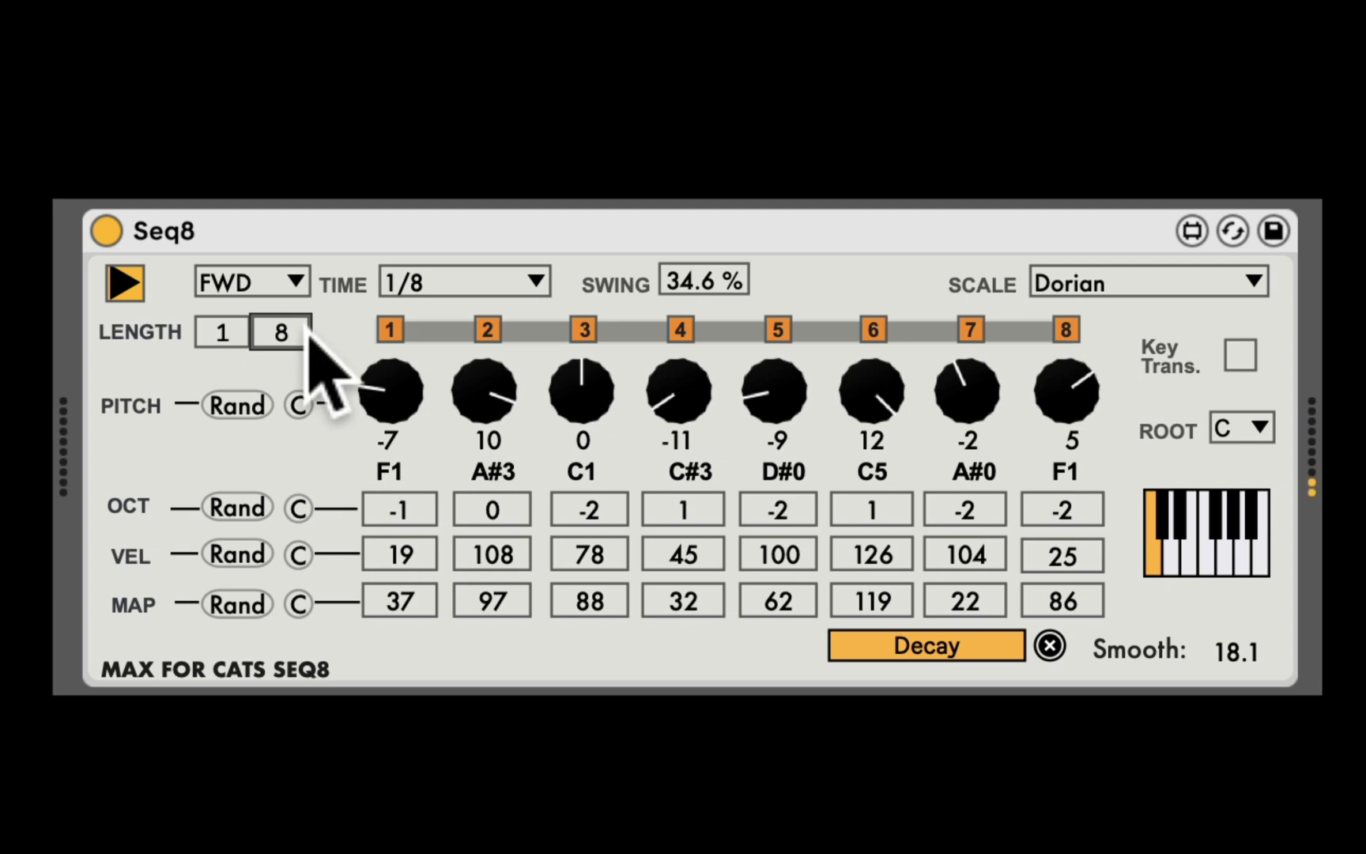